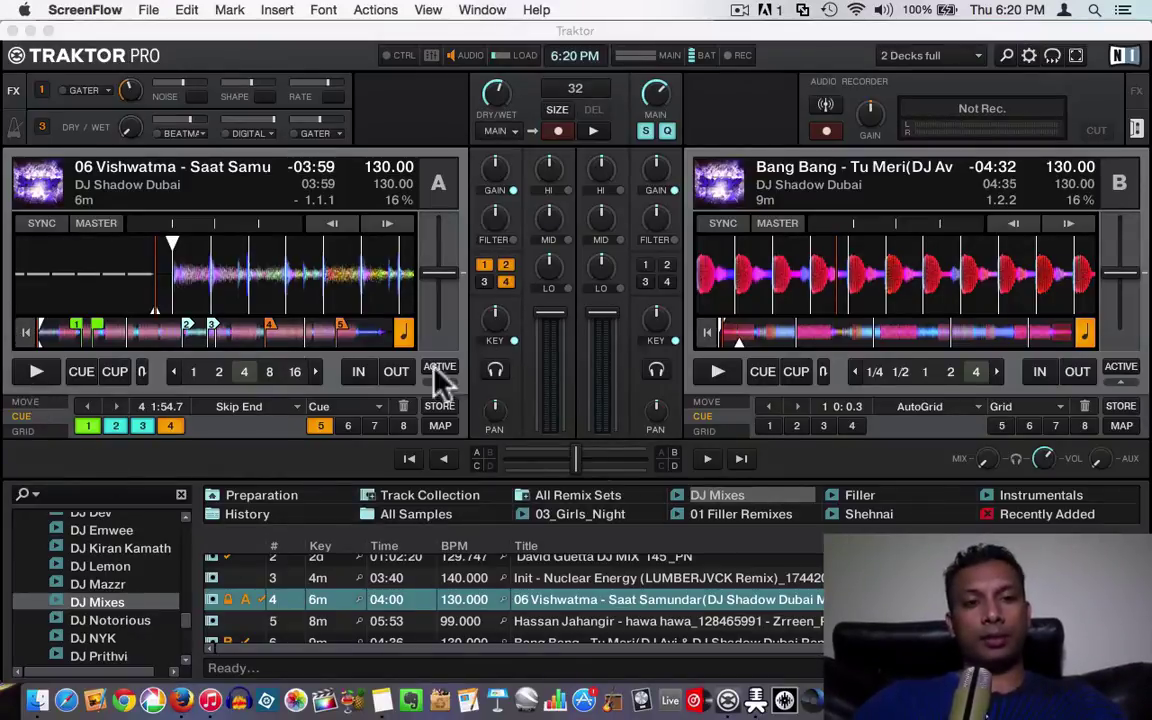
# - Play the Vishwatma track on deck A, skip ahead through its sections, and jump to hotcue 4
pyautogui.click(130, 185)
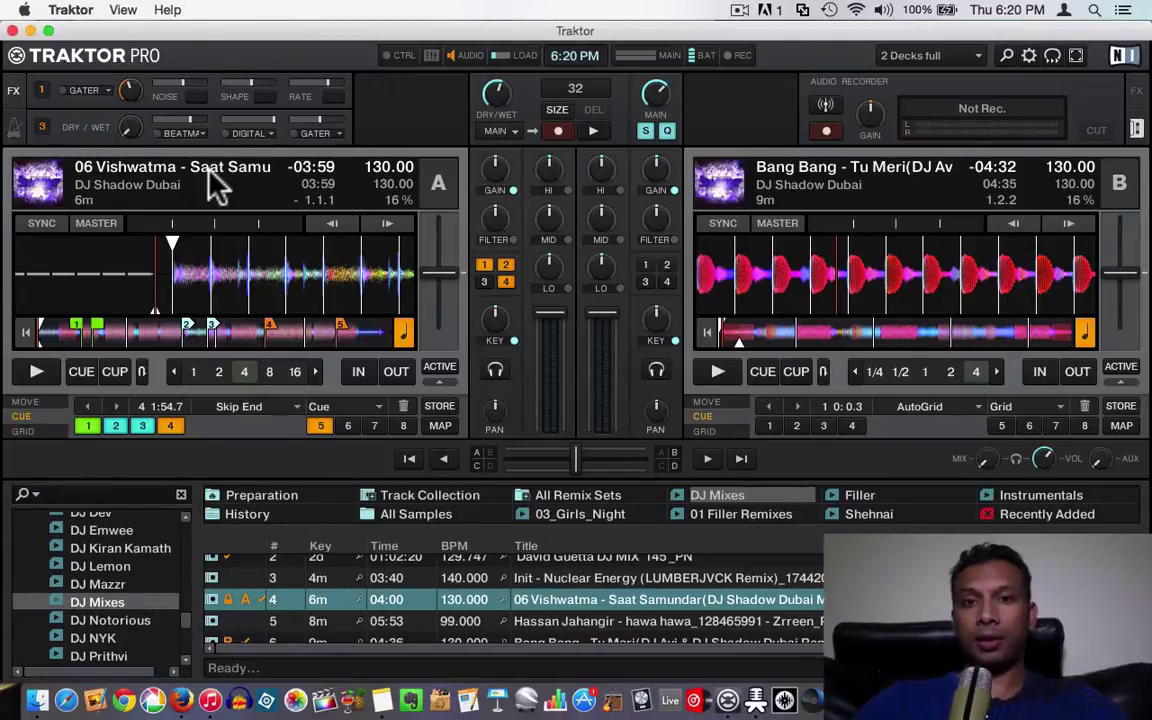
pyautogui.click(30, 372)
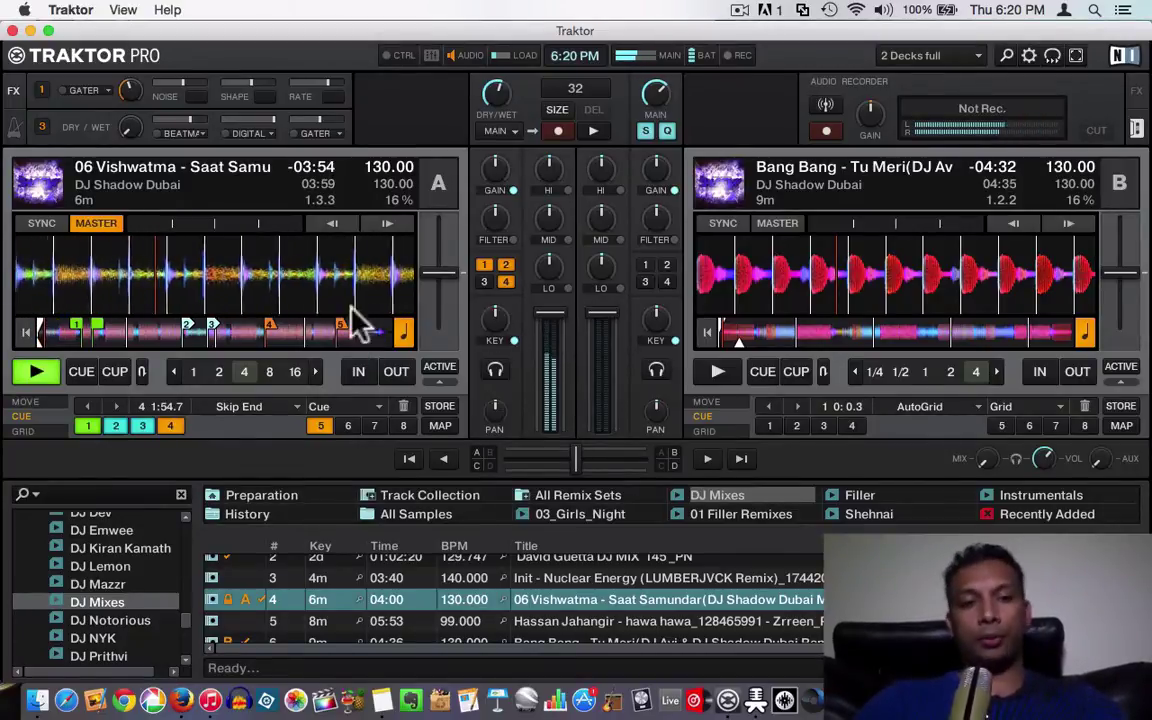
pyautogui.click(108, 331)
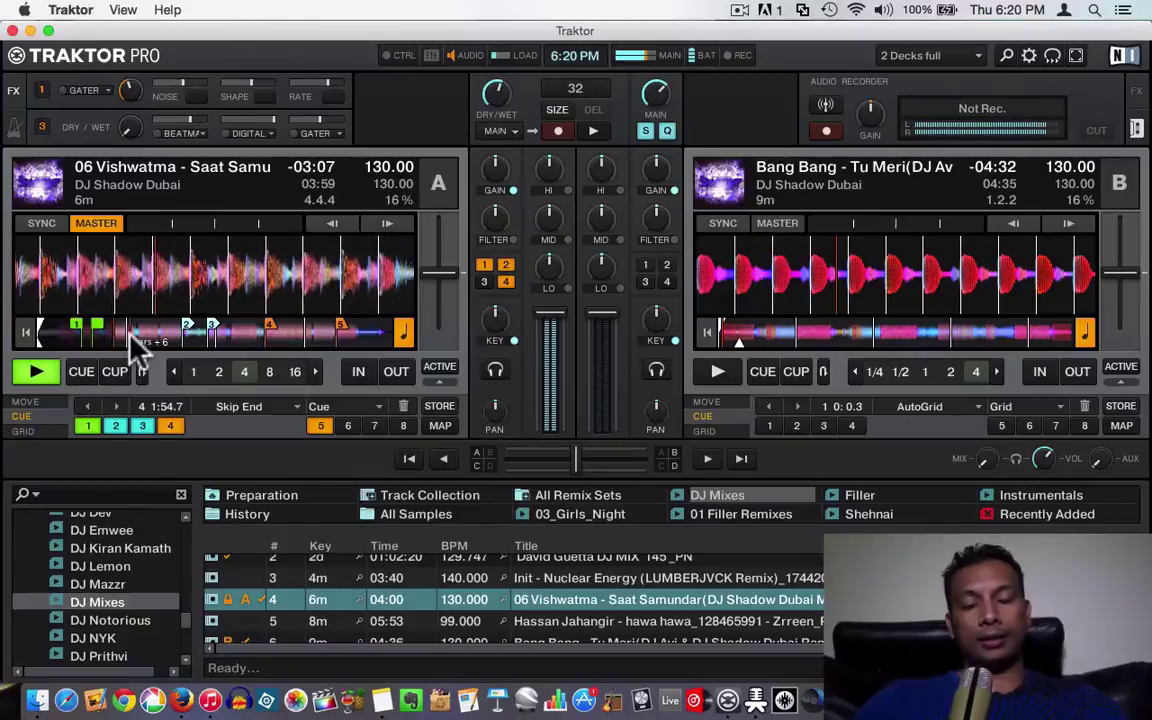
pyautogui.click(267, 331)
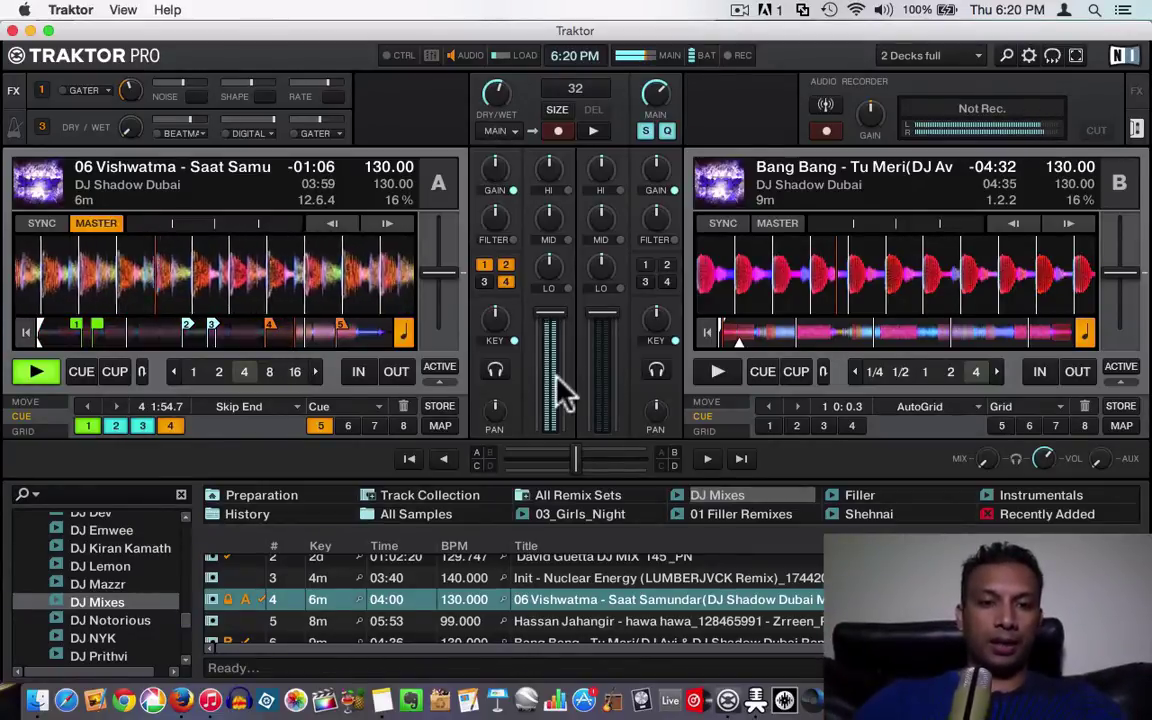
pyautogui.click(172, 426)
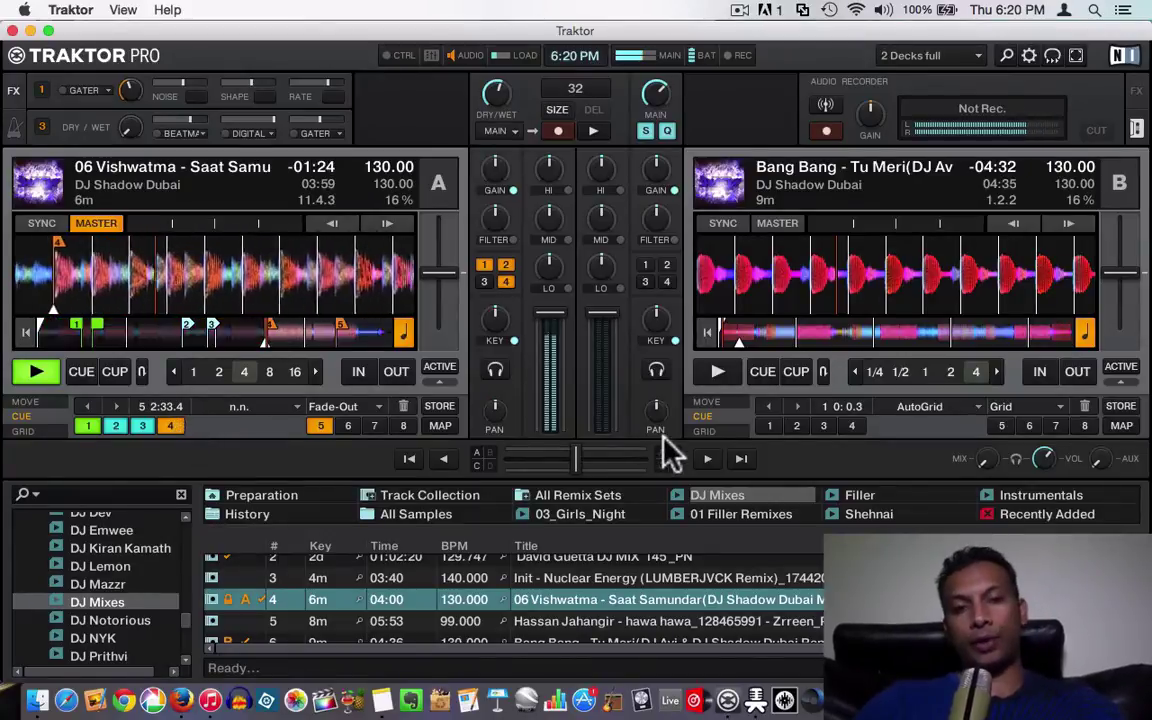
# - Adjust deck A's channel volume and move the crossfader fully to deck A's side
pyautogui.moveTo(590, 447); pyautogui.dragTo(583, 447)
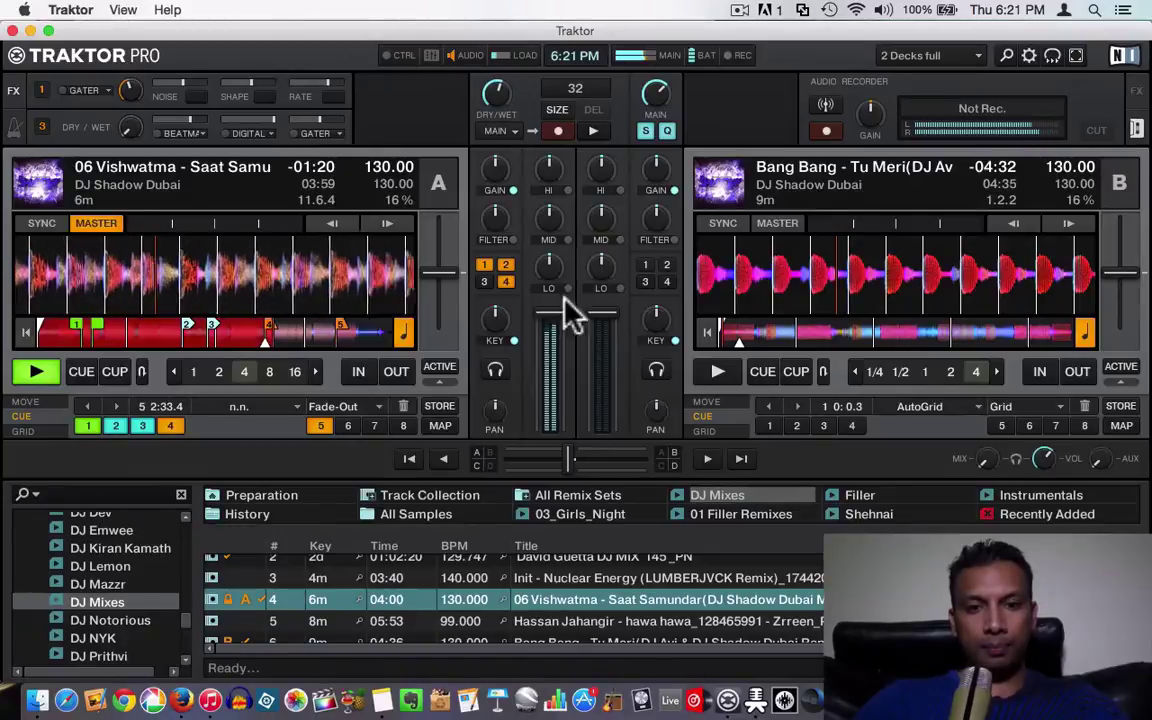
pyautogui.moveTo(559, 314); pyautogui.dragTo(559, 325)
pyautogui.moveTo(567, 458); pyautogui.dragTo(508, 458)
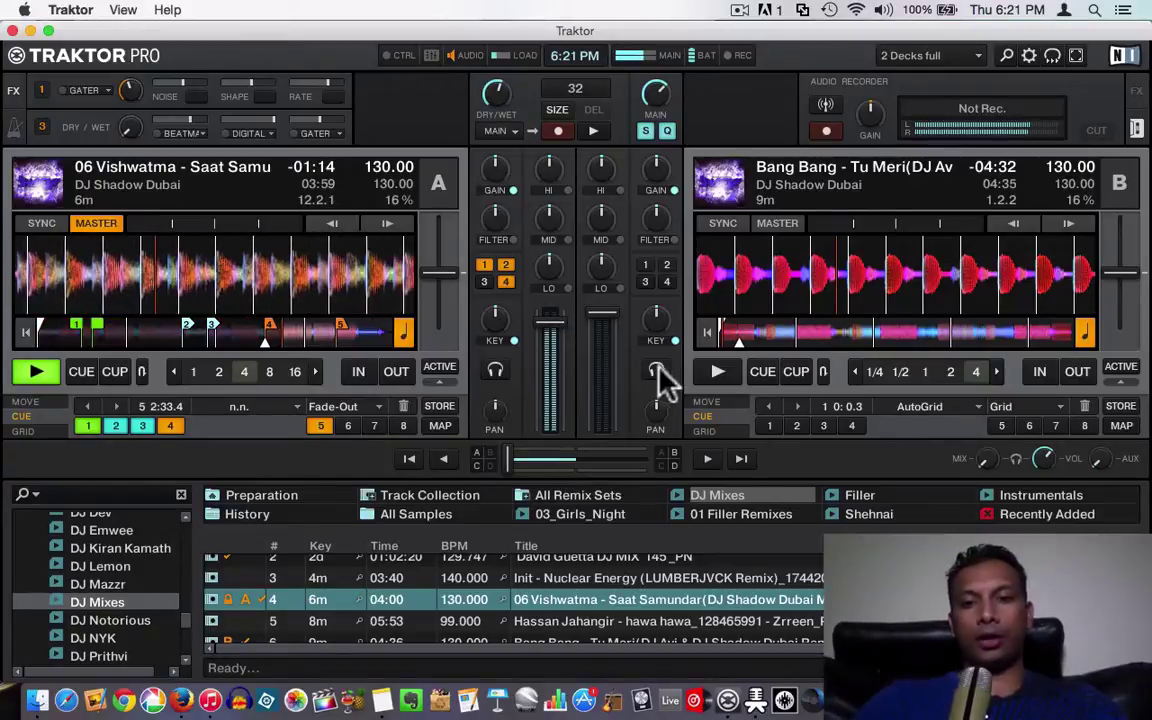
# - Start deck B over deck A replayed from hotcue 4, then crossfade fully to deck B and stop deck A
pyautogui.click(716, 373)
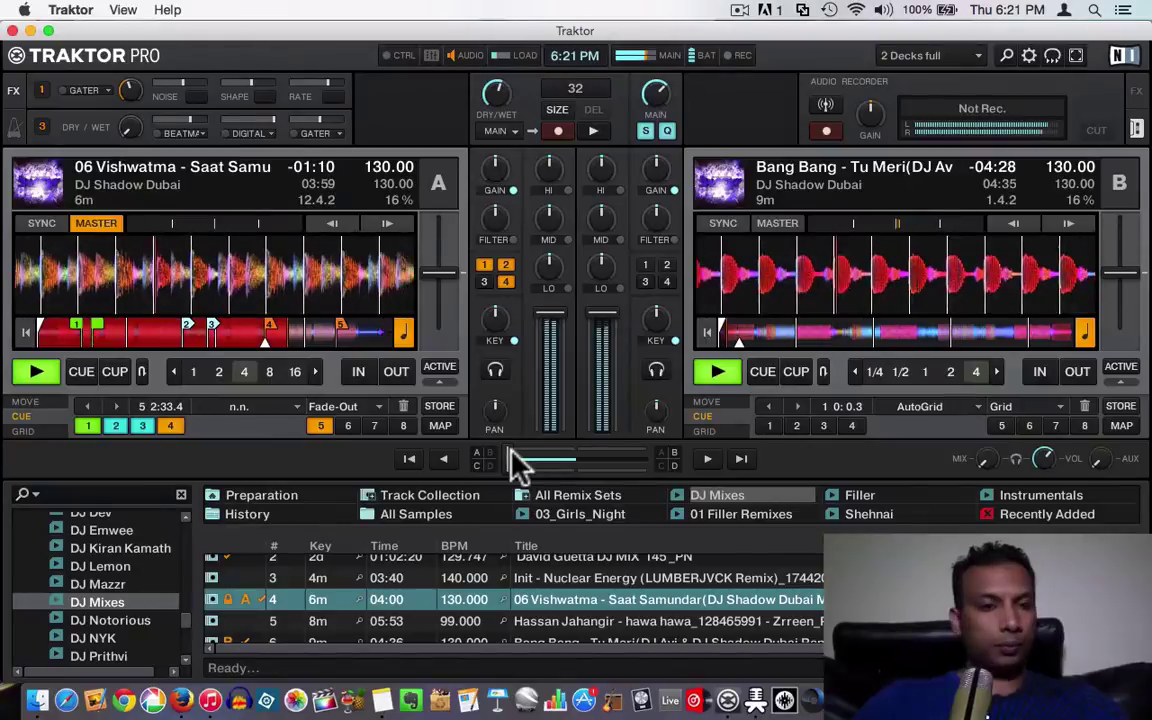
pyautogui.click(168, 425)
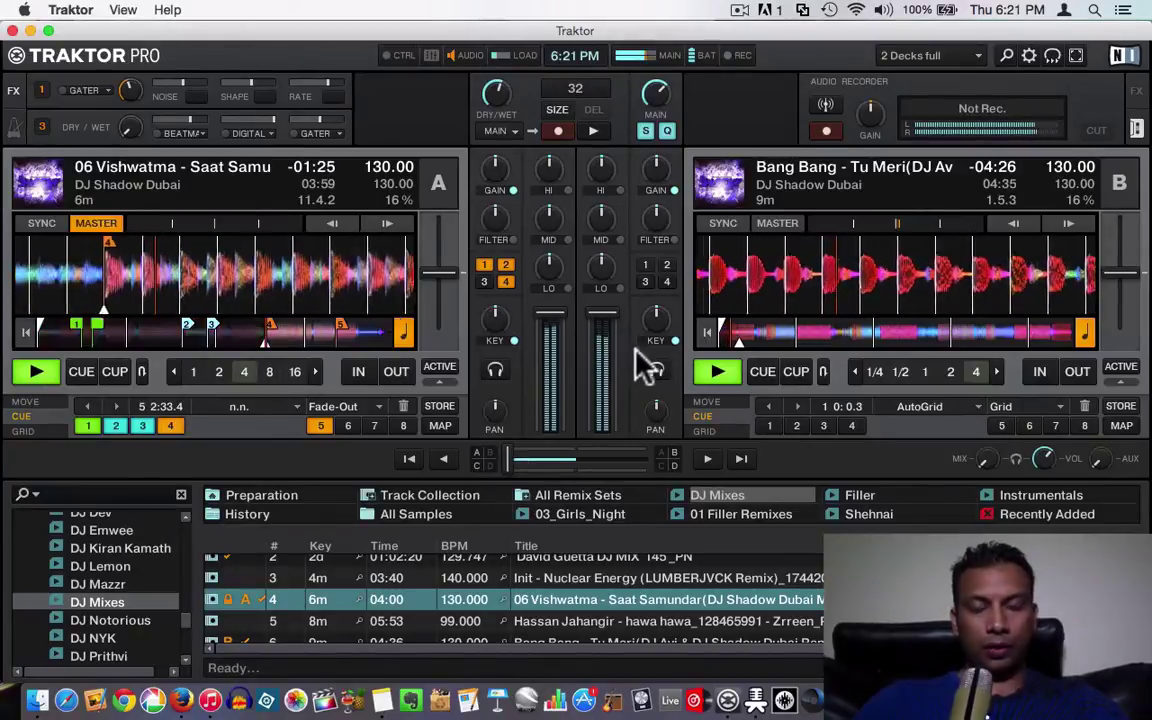
pyautogui.click(28, 379)
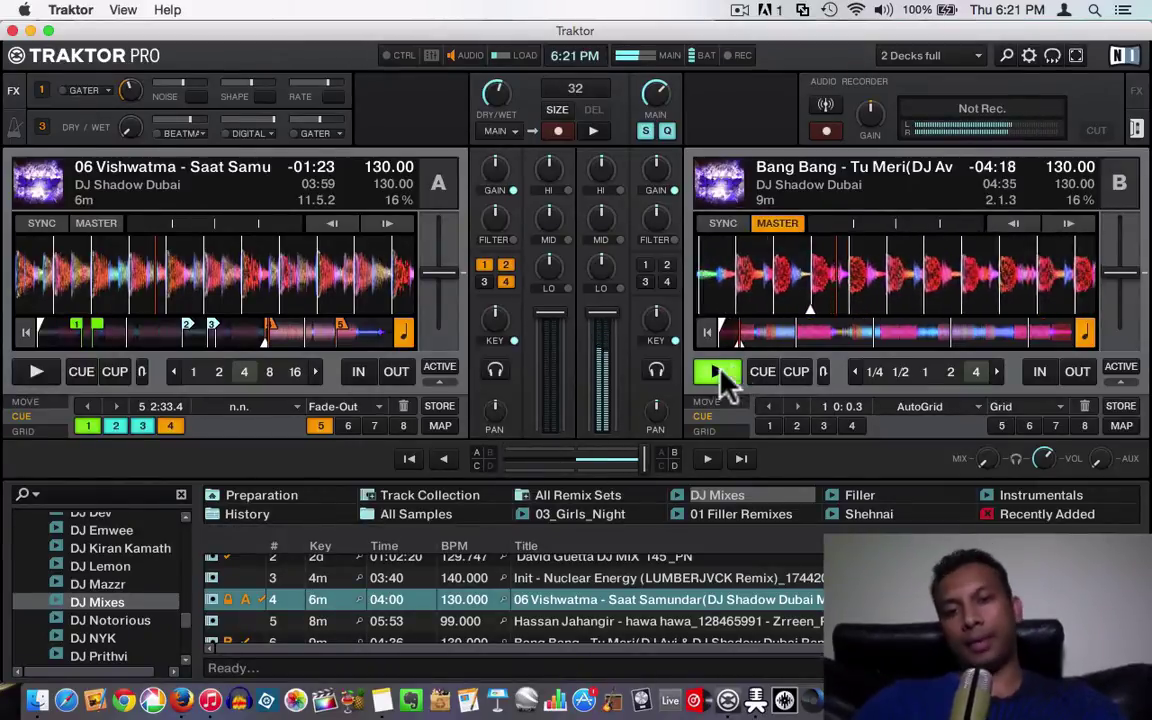
# - Listen to deck B's Bang Bang track into the section about 30 seconds in and stop playback
pyautogui.click(755, 332)
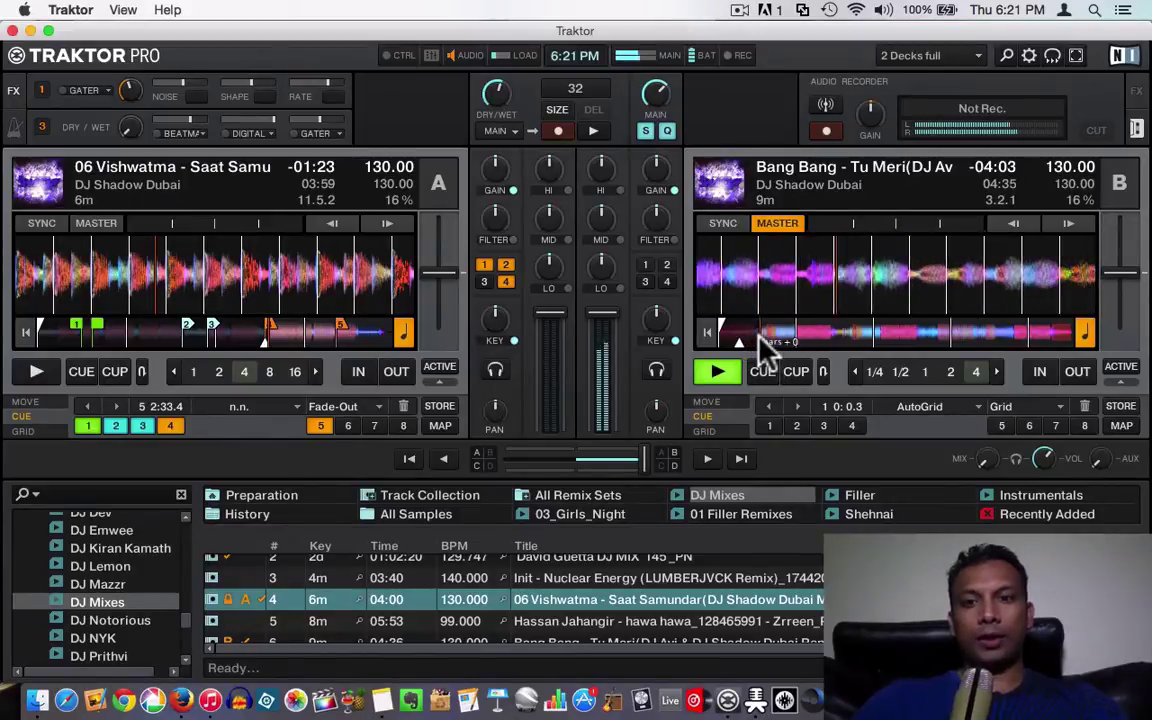
pyautogui.click(758, 337)
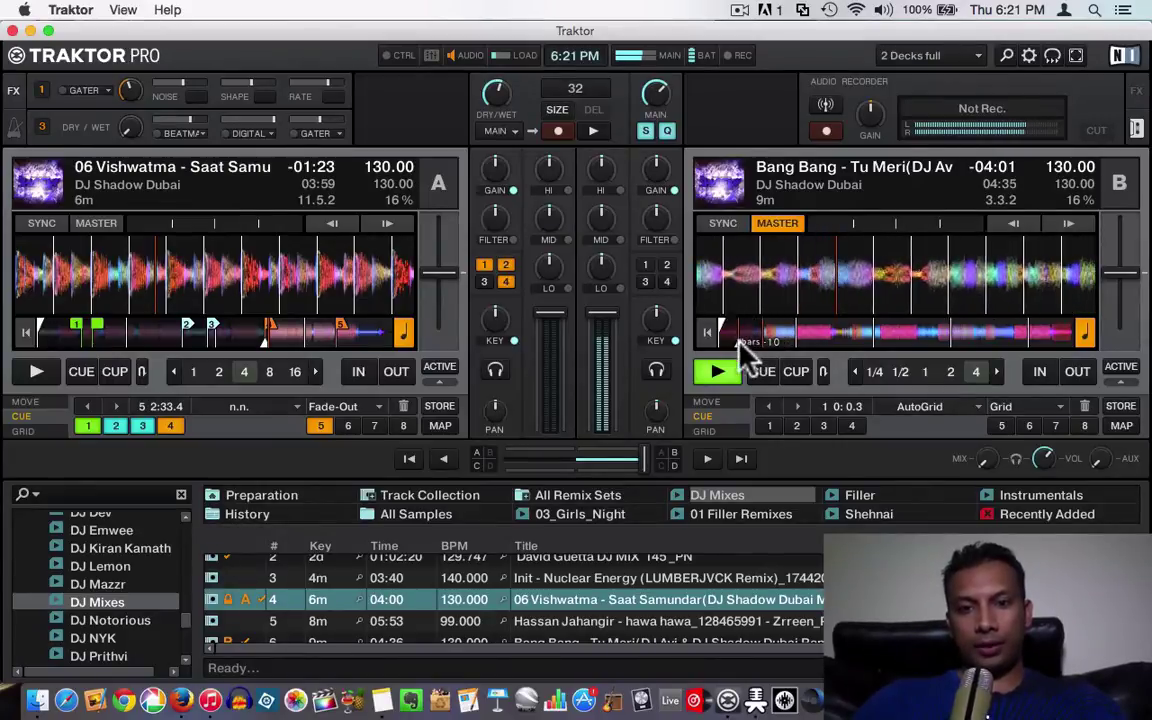
pyautogui.click(717, 373)
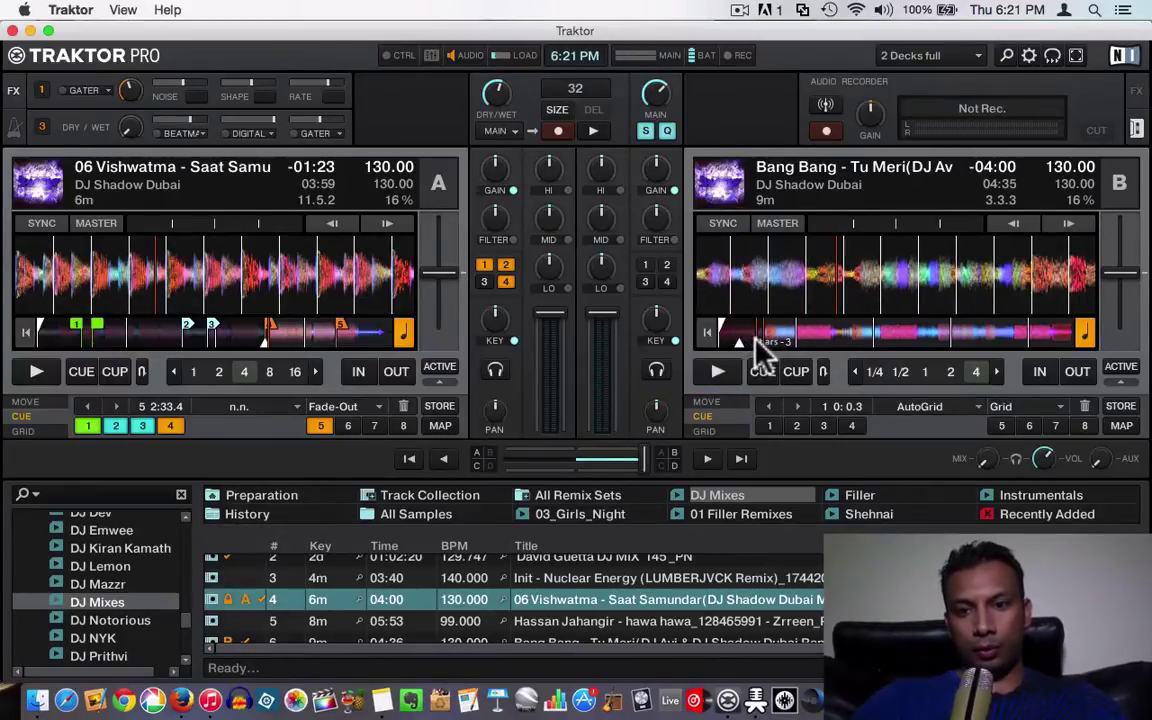
# - Align deck B to the downbeat about 15 seconds in, audition it, and store it as hotcue 1
pyautogui.click(757, 342)
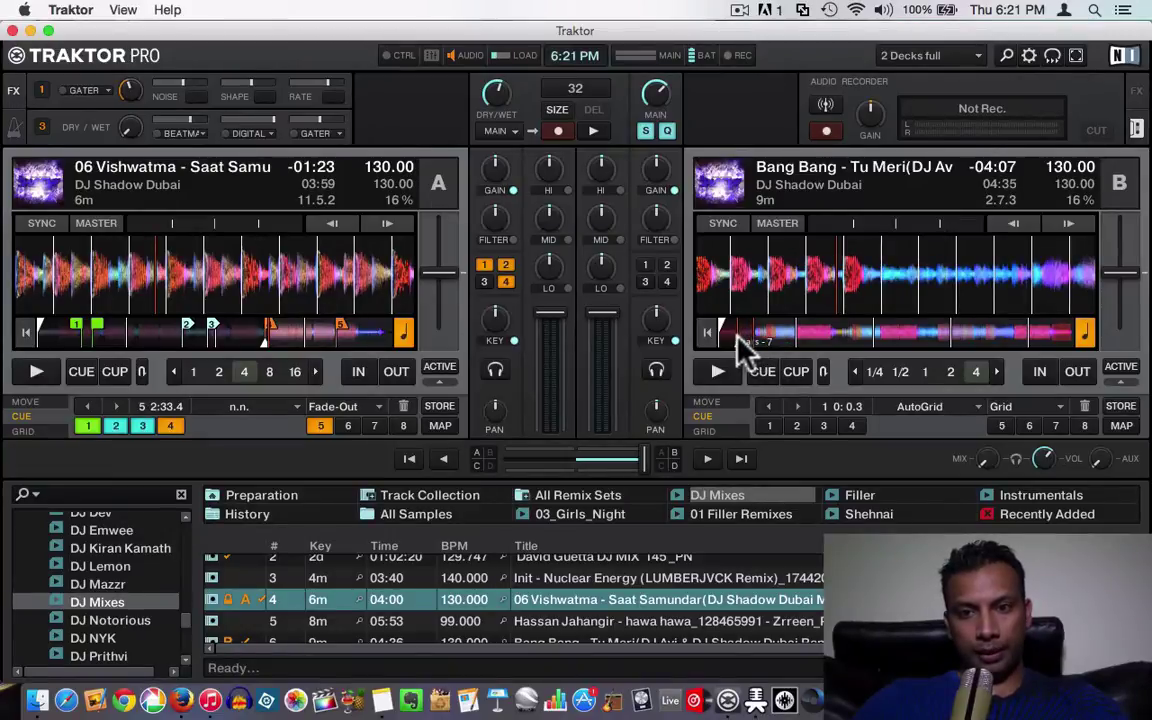
pyautogui.click(739, 342)
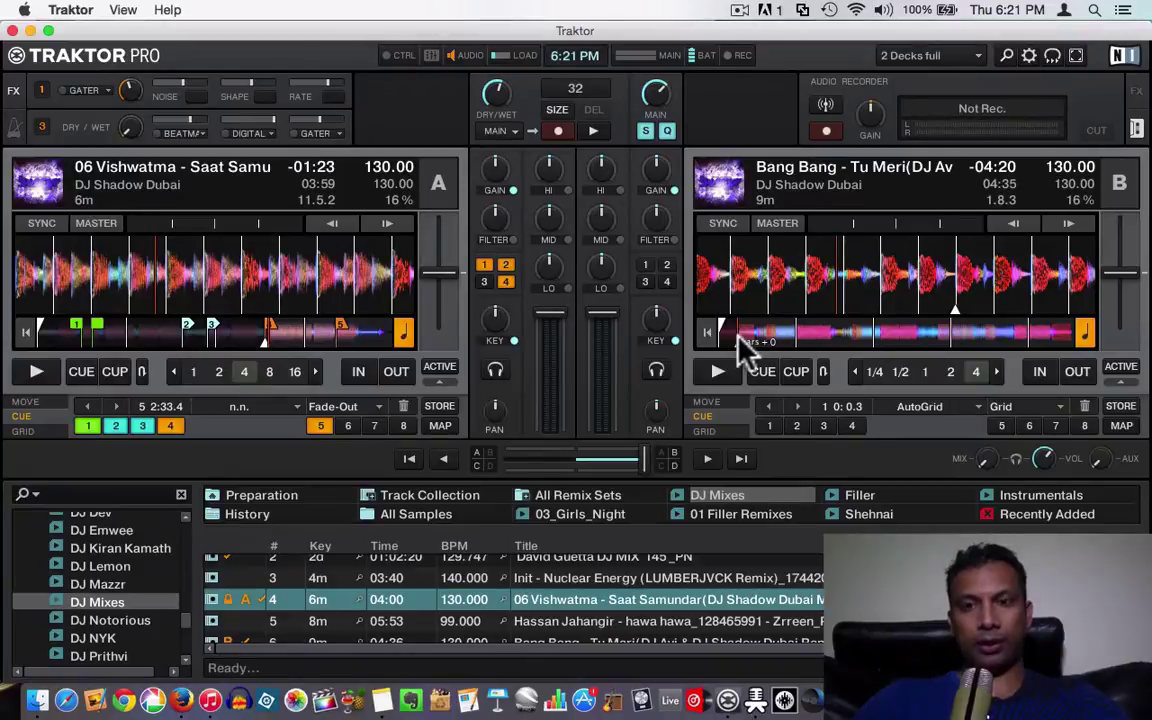
pyautogui.moveTo(902, 303); pyautogui.dragTo(875, 300)
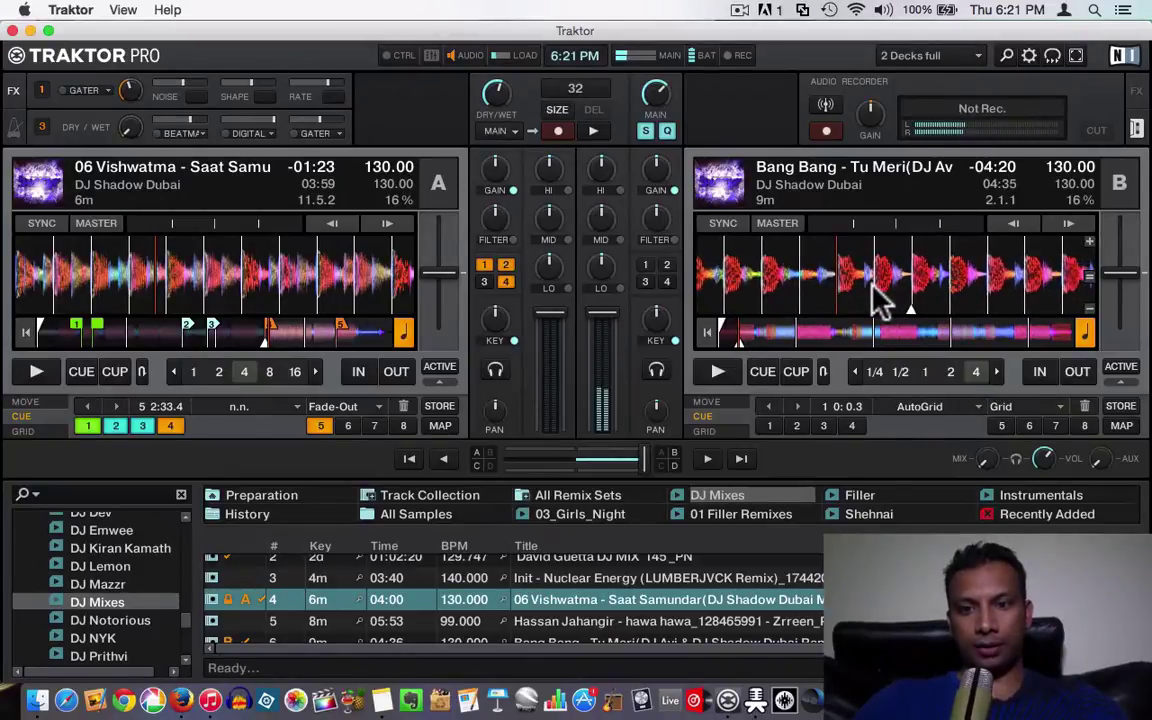
pyautogui.click(720, 373)
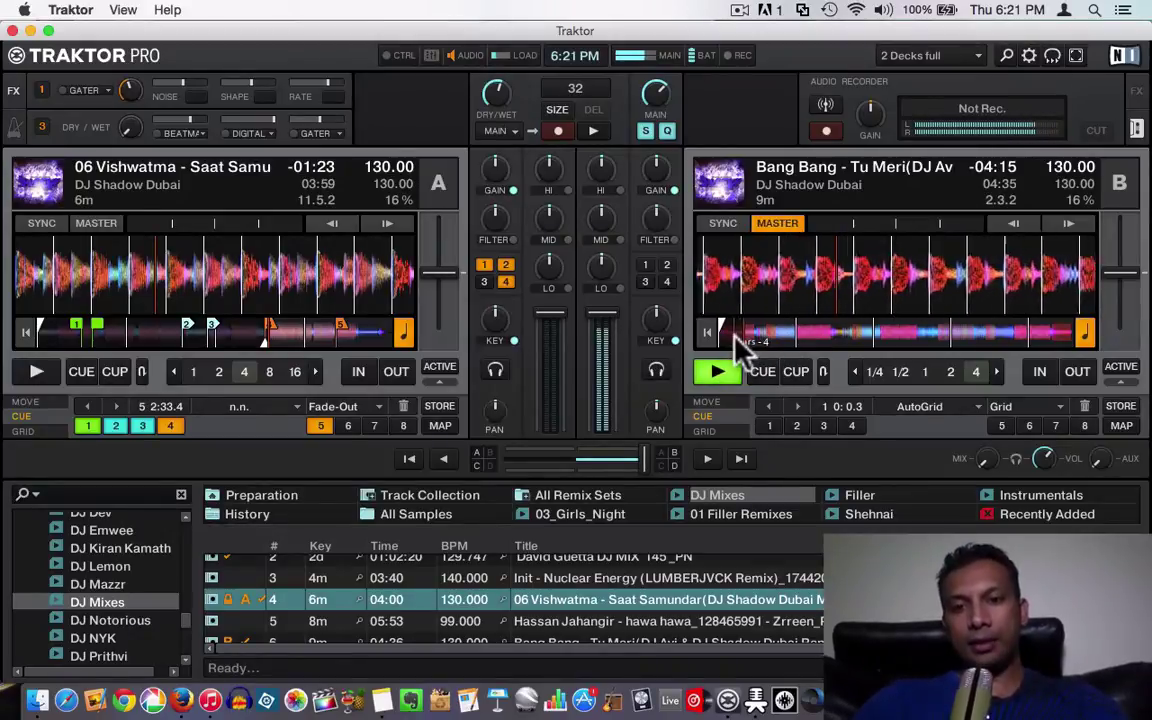
pyautogui.moveTo(760, 305); pyautogui.dragTo(863, 308)
pyautogui.click(717, 371)
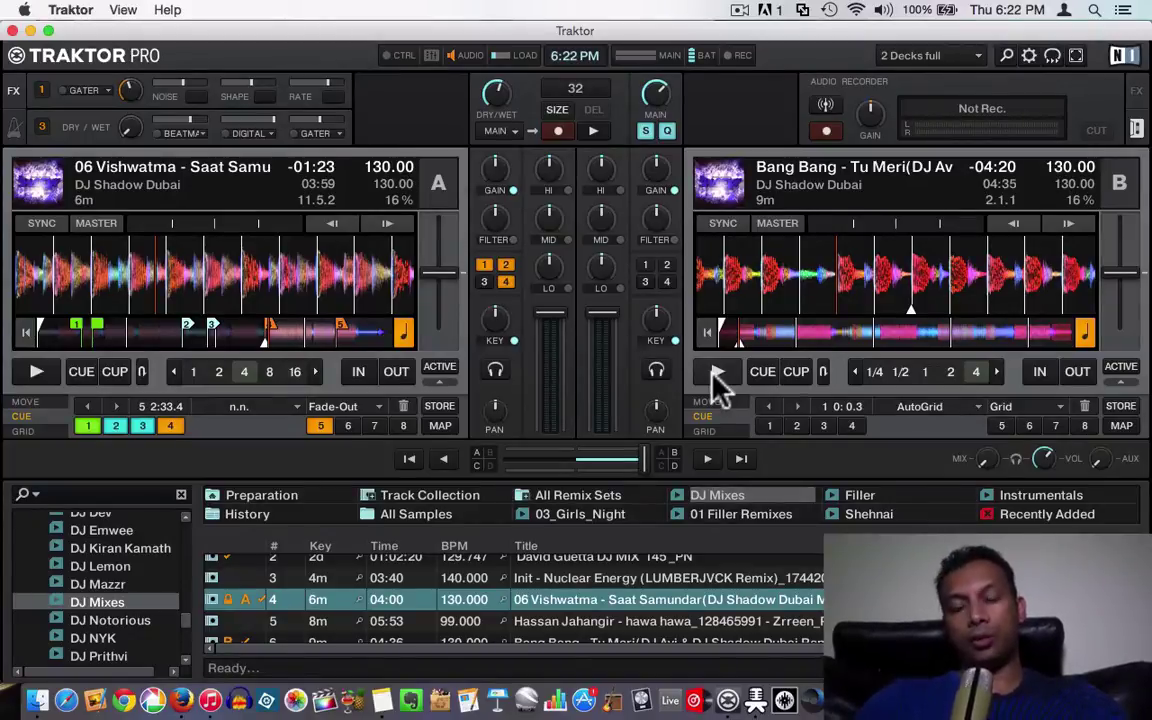
pyautogui.click(768, 427)
pyautogui.click(770, 430)
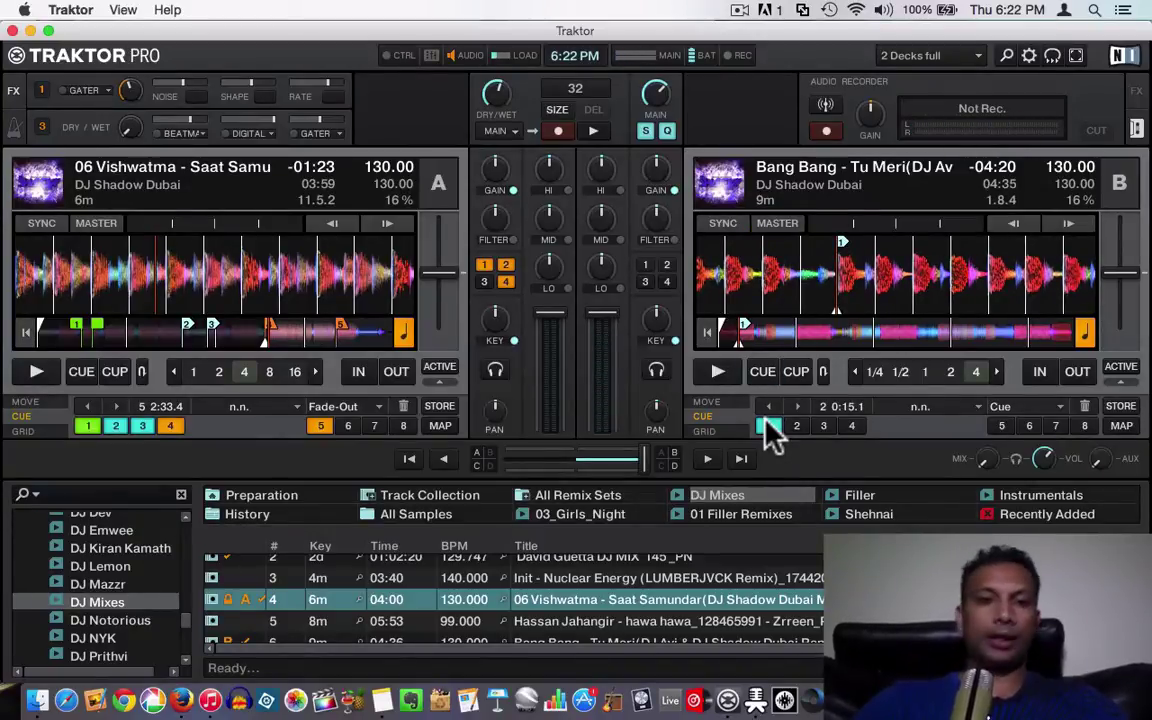
# - Play deck A from about bar 11.1, just before hotcue 4, and move the crossfader fully to deck A
pyautogui.click(259, 331)
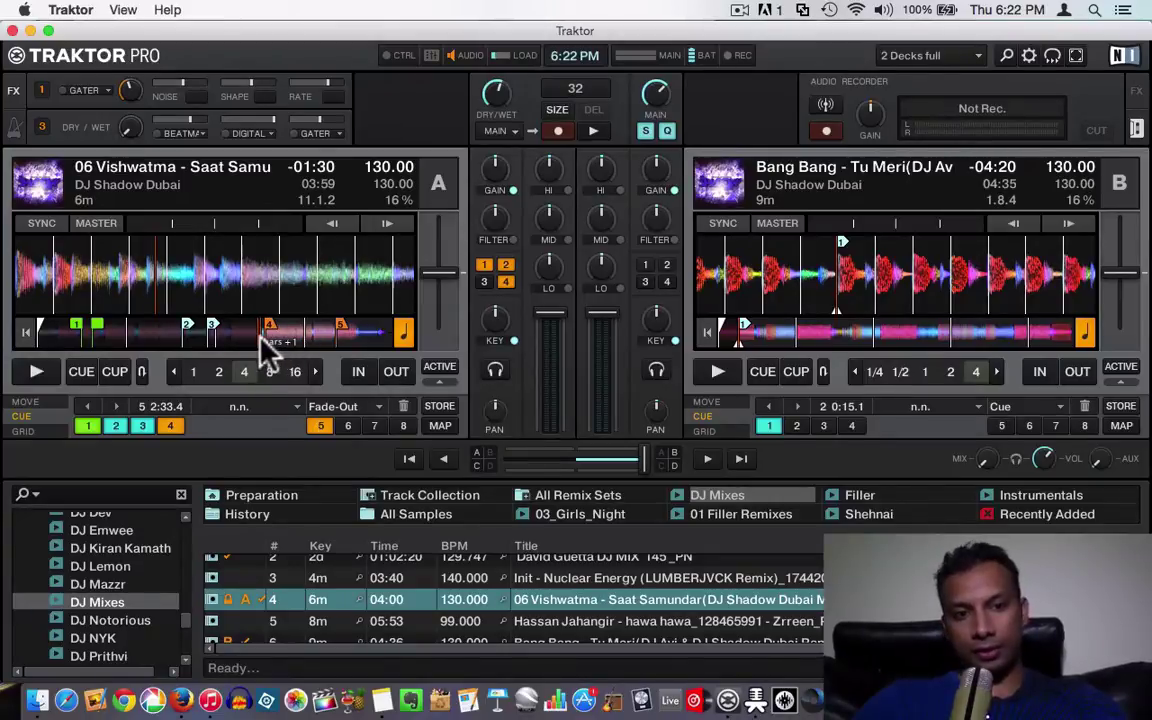
pyautogui.click(55, 368)
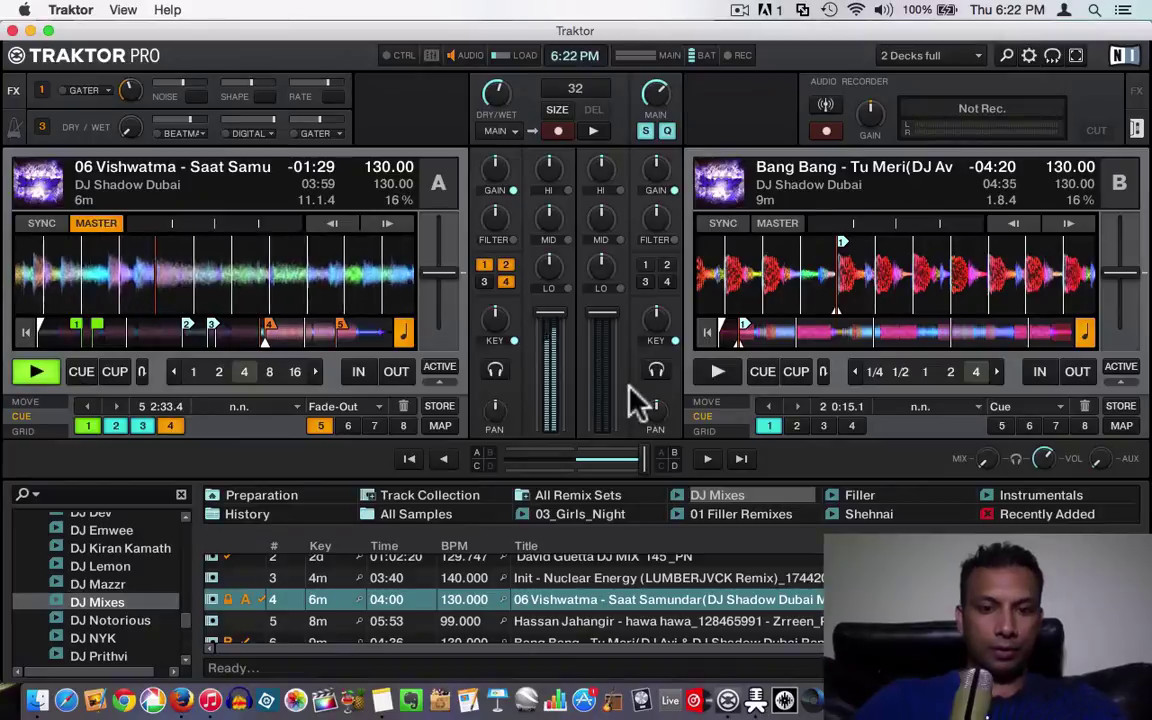
pyautogui.moveTo(641, 459); pyautogui.dragTo(510, 459)
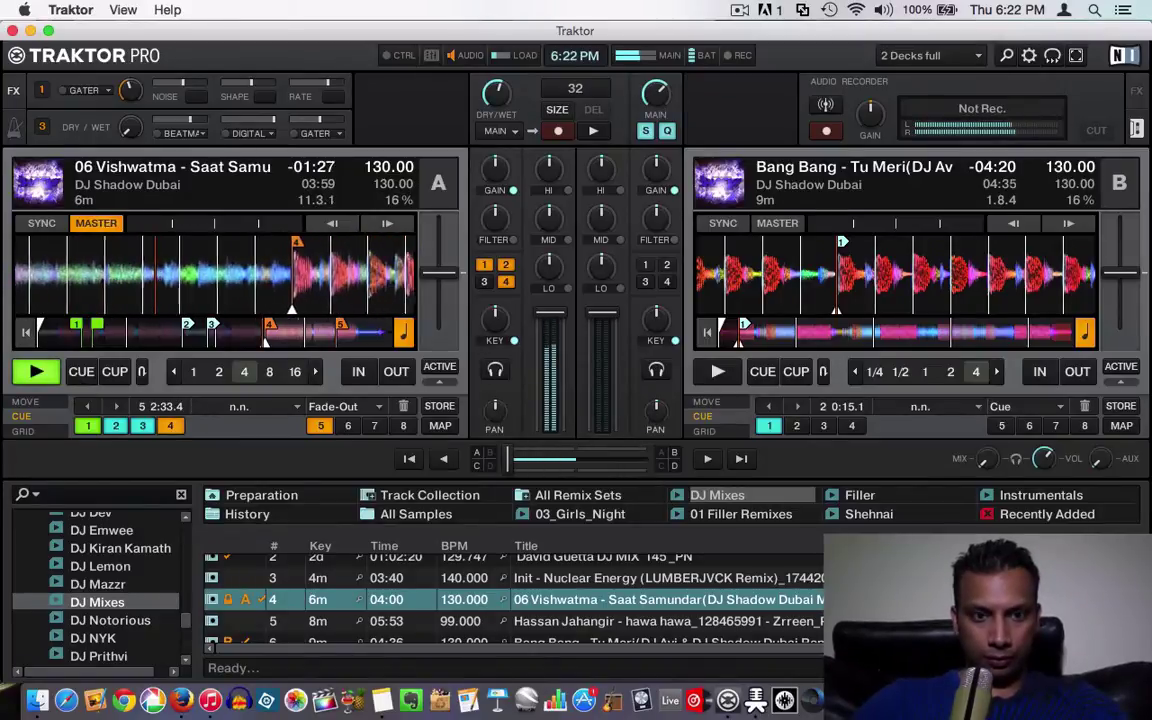
# - Stop deck A and rewind its waveform to about bar 11.1.2, ahead of hotcue 4
pyautogui.click(170, 425)
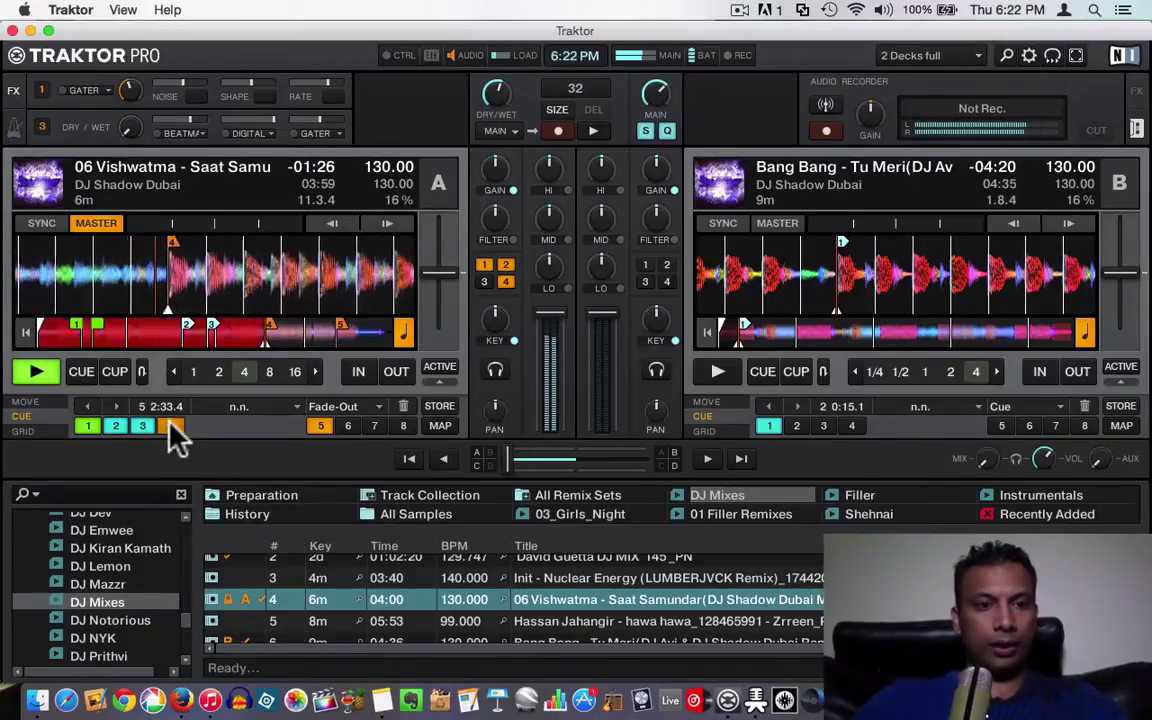
pyautogui.moveTo(134, 290); pyautogui.dragTo(295, 290)
pyautogui.click(36, 371)
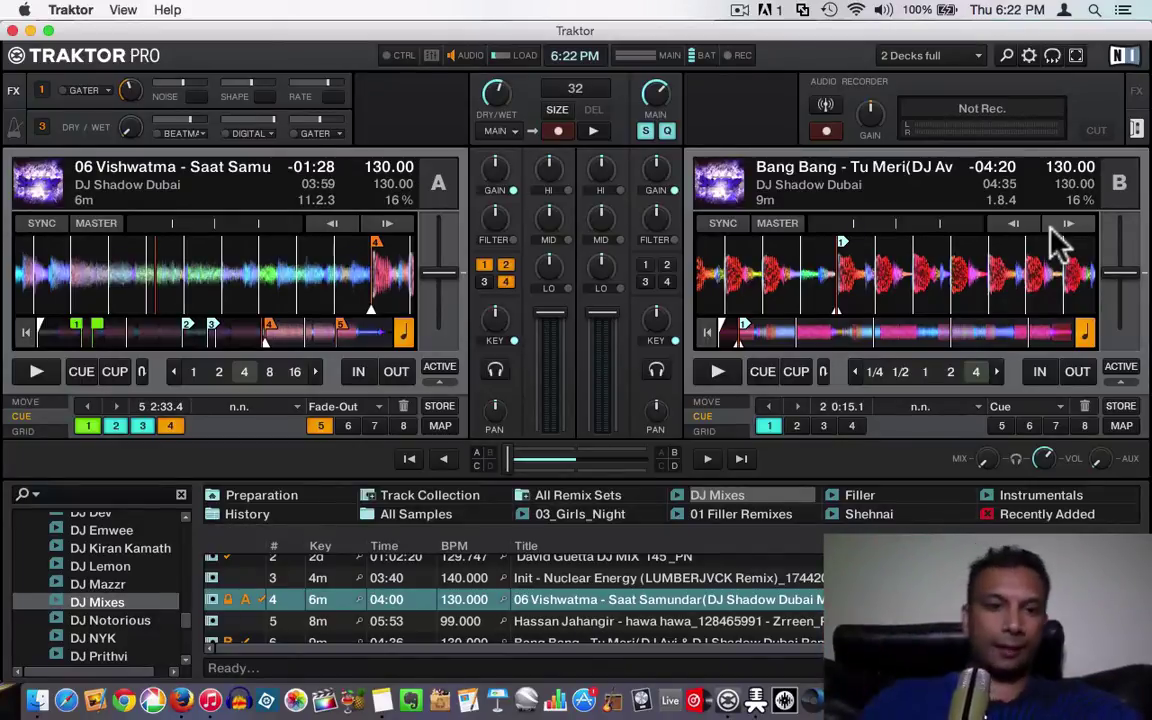
pyautogui.moveTo(218, 290); pyautogui.dragTo(260, 290)
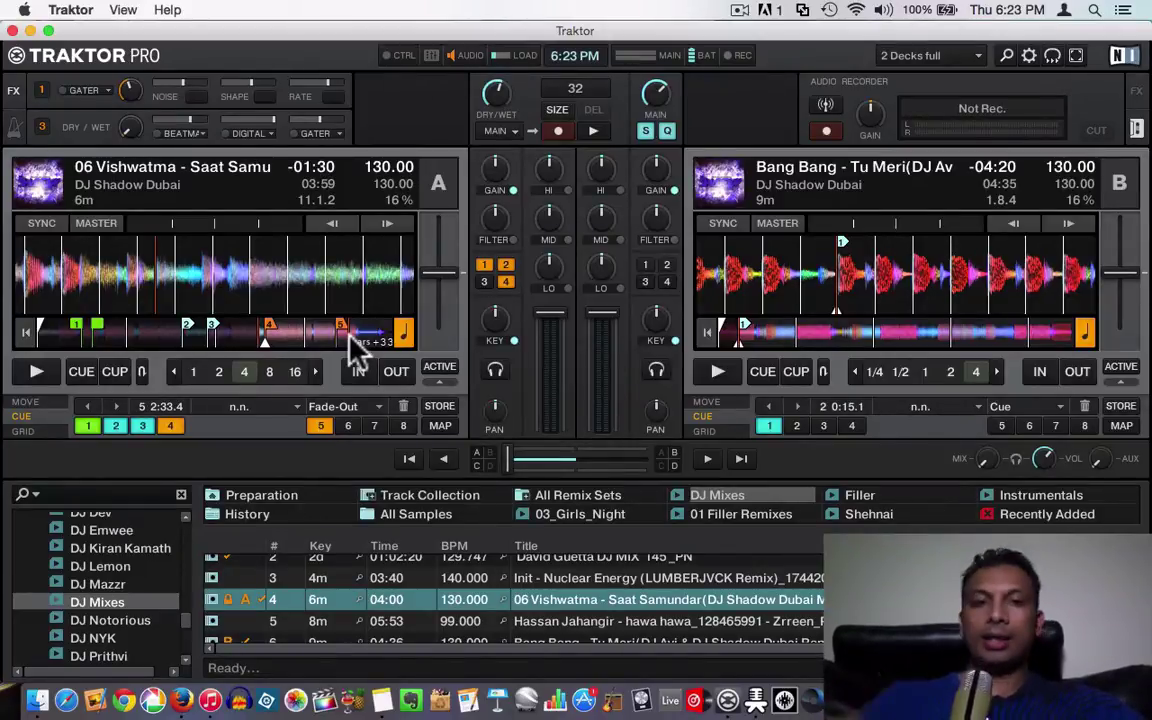
# - Play deck A, start deck B from hotcue 1 as deck A reaches hotcue 4, and nudge deck B back into phase
pyautogui.click(35, 372)
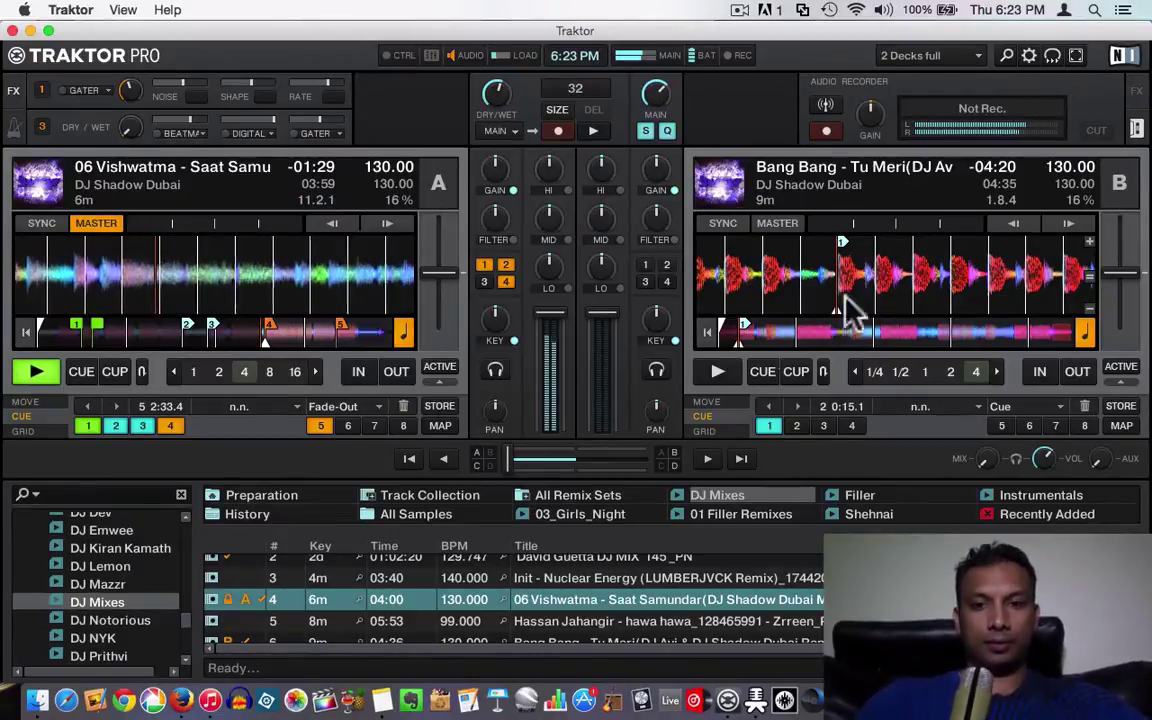
pyautogui.click(722, 371)
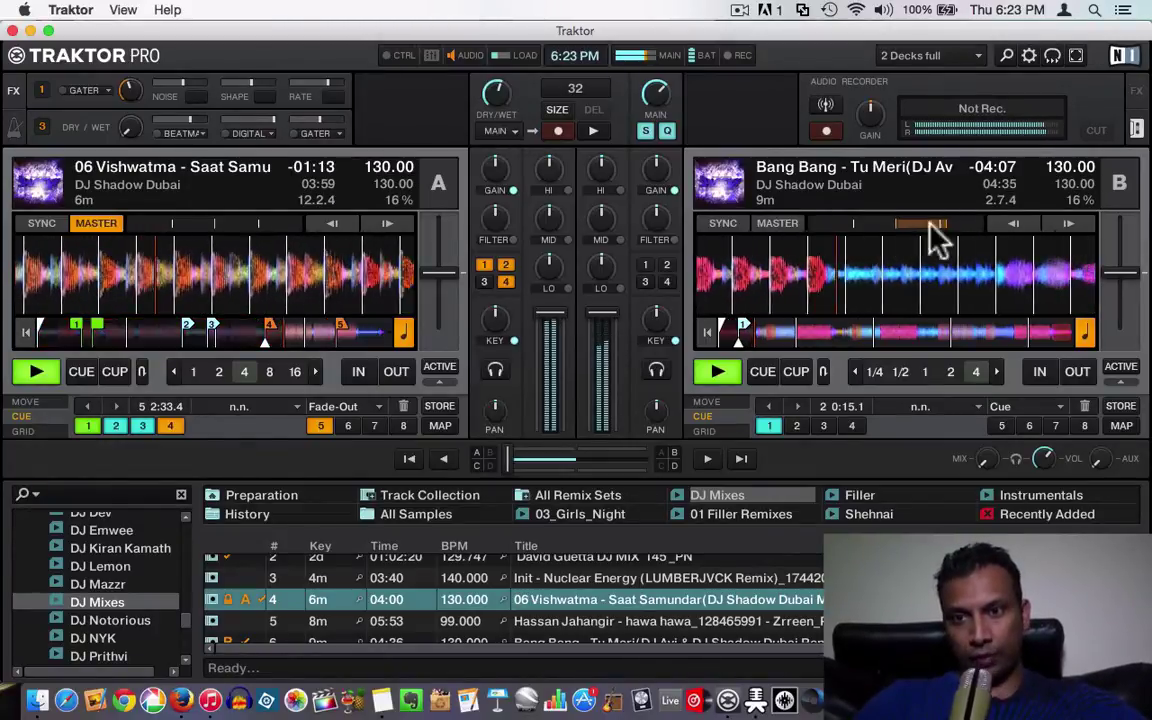
pyautogui.moveTo(1013, 219); pyautogui.dragTo(1016, 226)
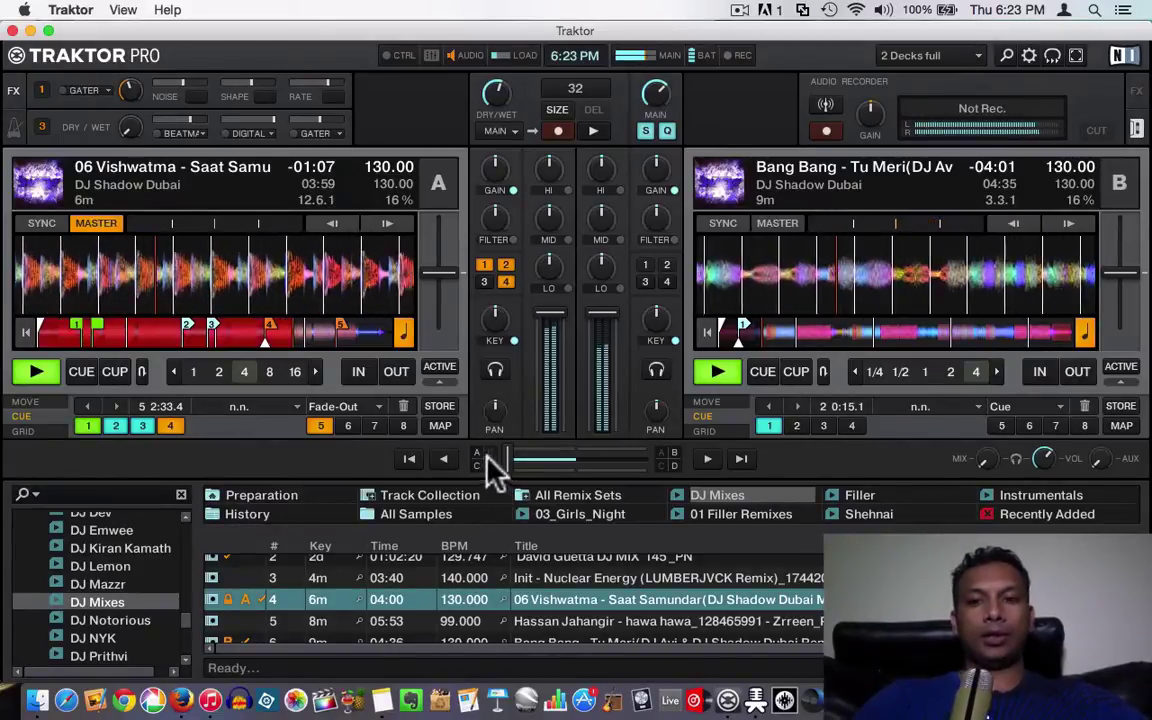
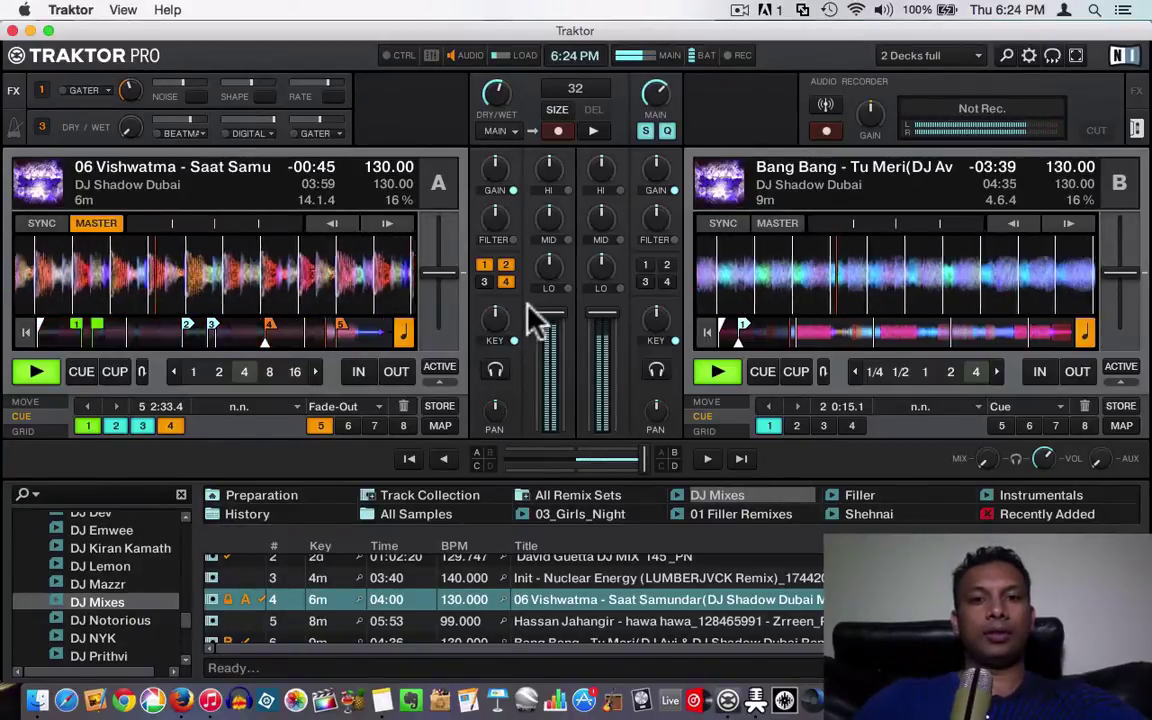
# - Stop both decks, center the crossfader, and return deck B to the beginning of its track
pyautogui.click(38, 372)
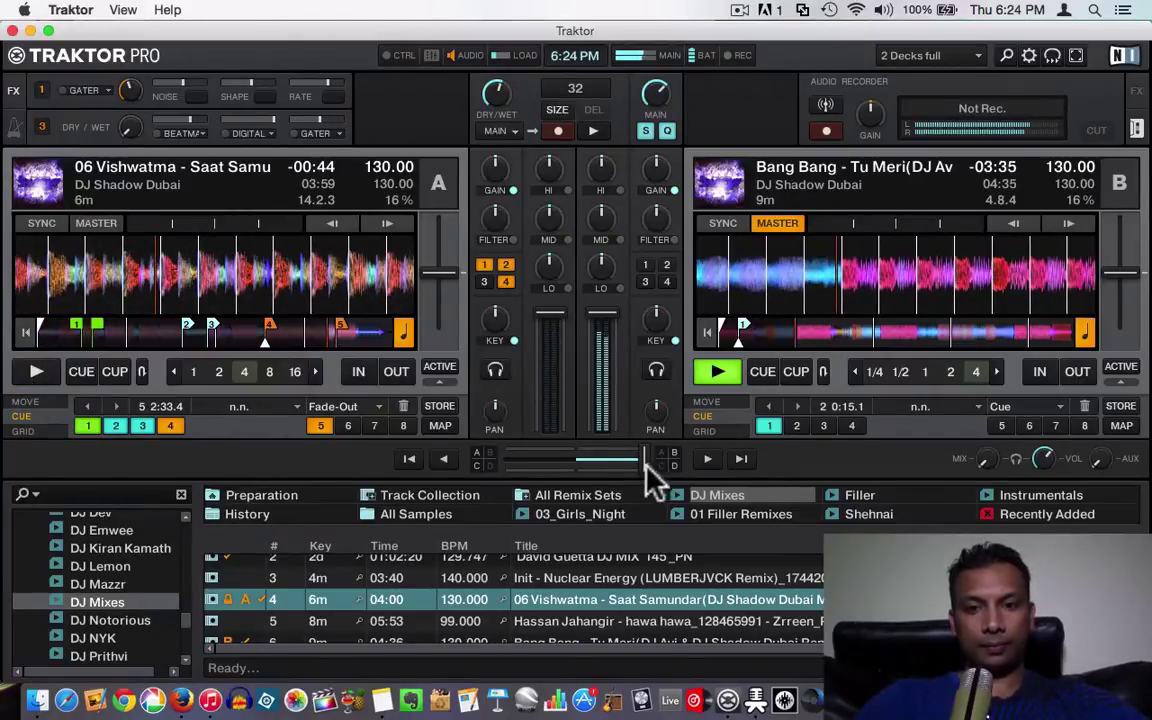
pyautogui.moveTo(650, 462); pyautogui.dragTo(597, 462)
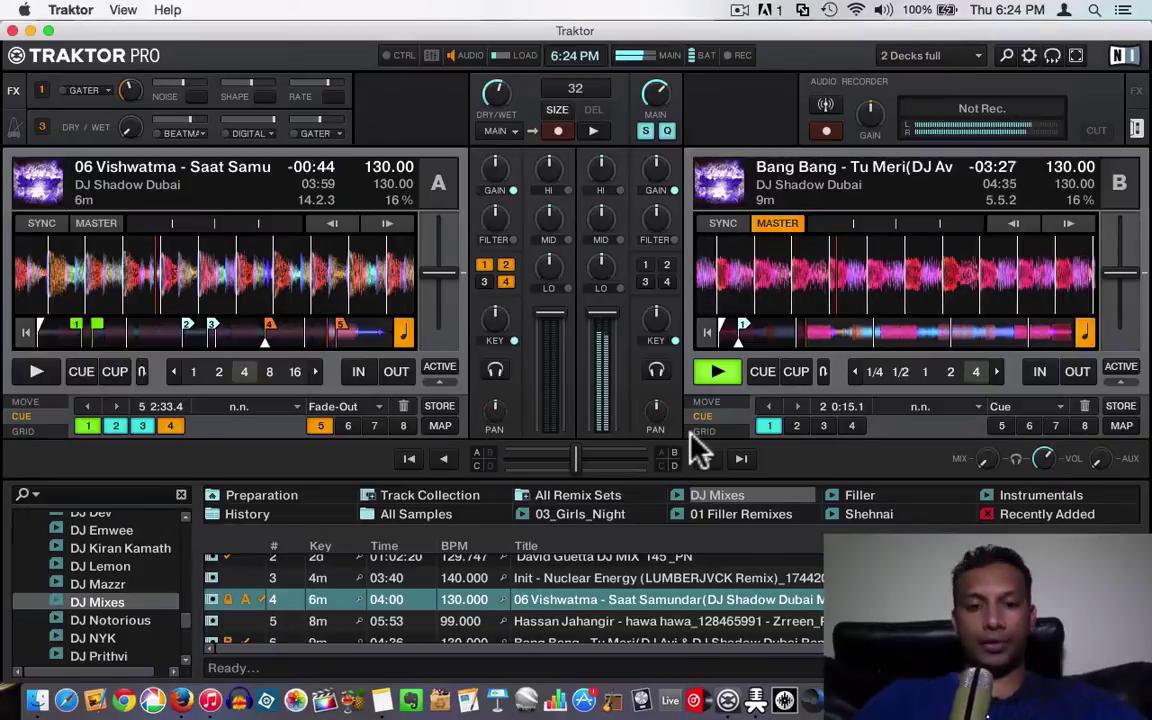
pyautogui.click(721, 337)
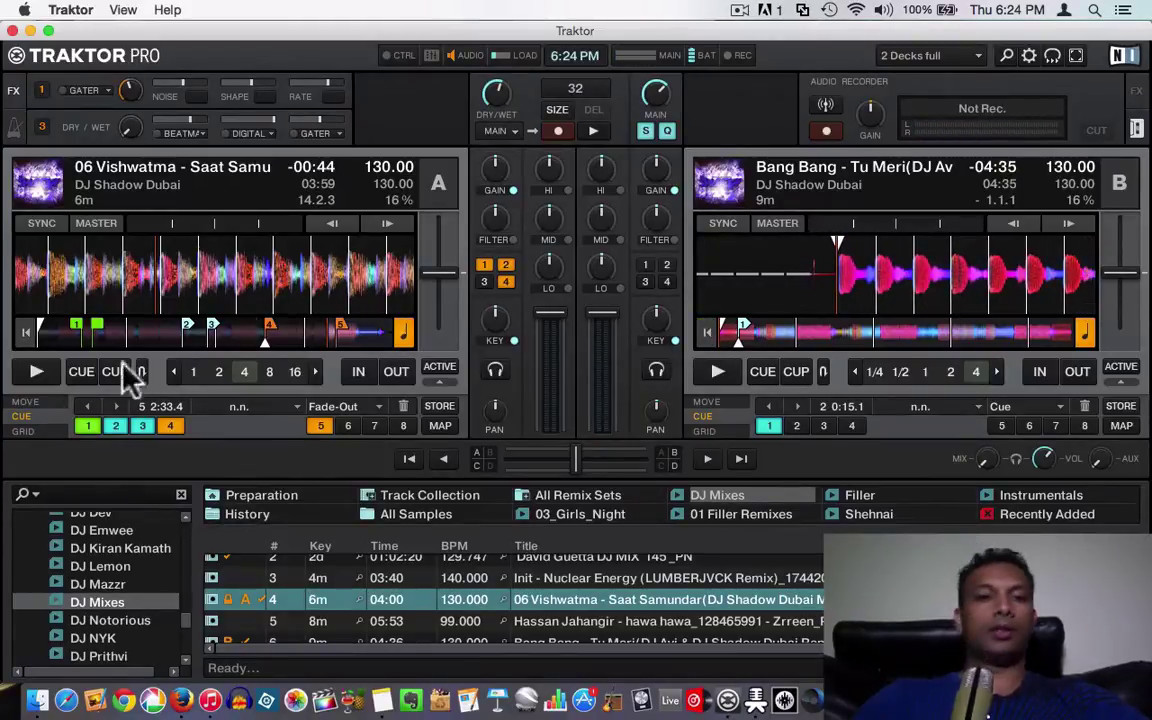
# - Play deck A from just after hotcue 3 and start deck B over it from its first beat
pyautogui.click(214, 332)
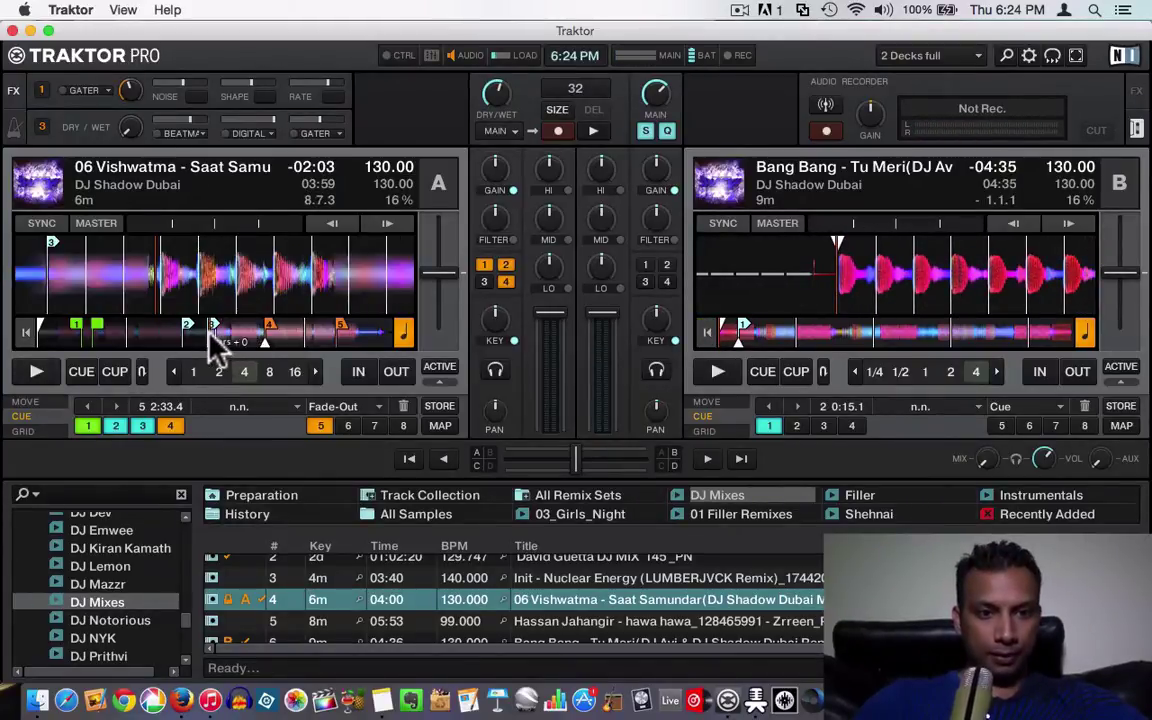
pyautogui.click(52, 370)
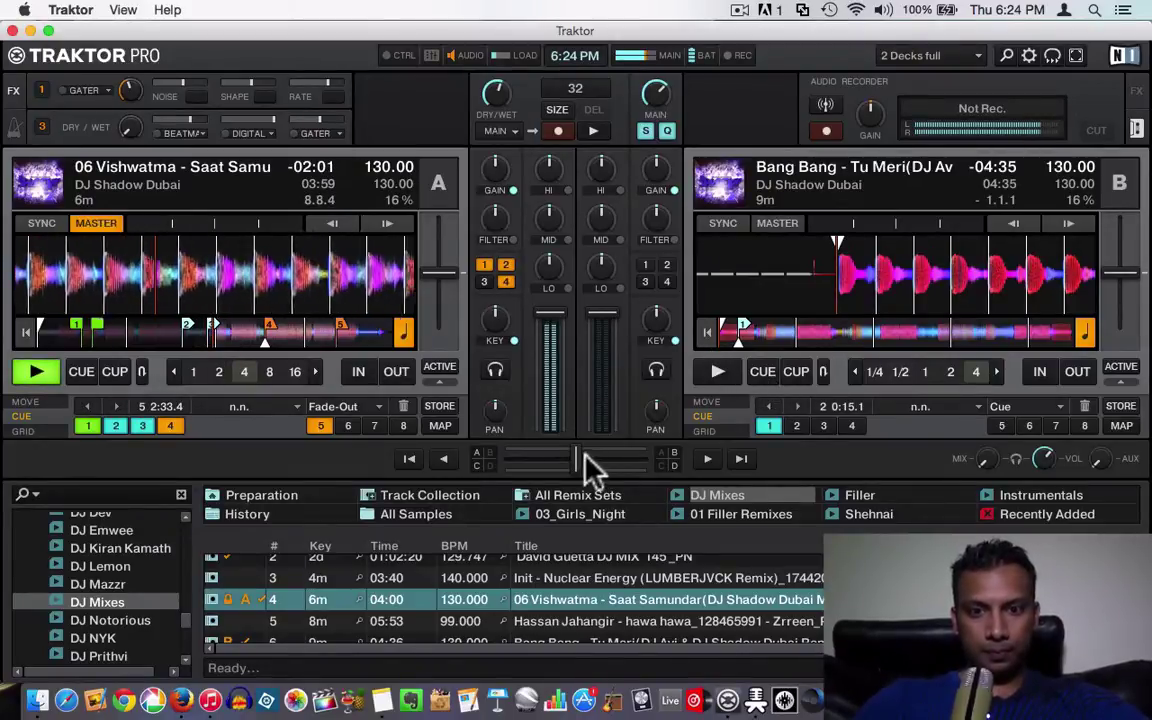
pyautogui.click(716, 375)
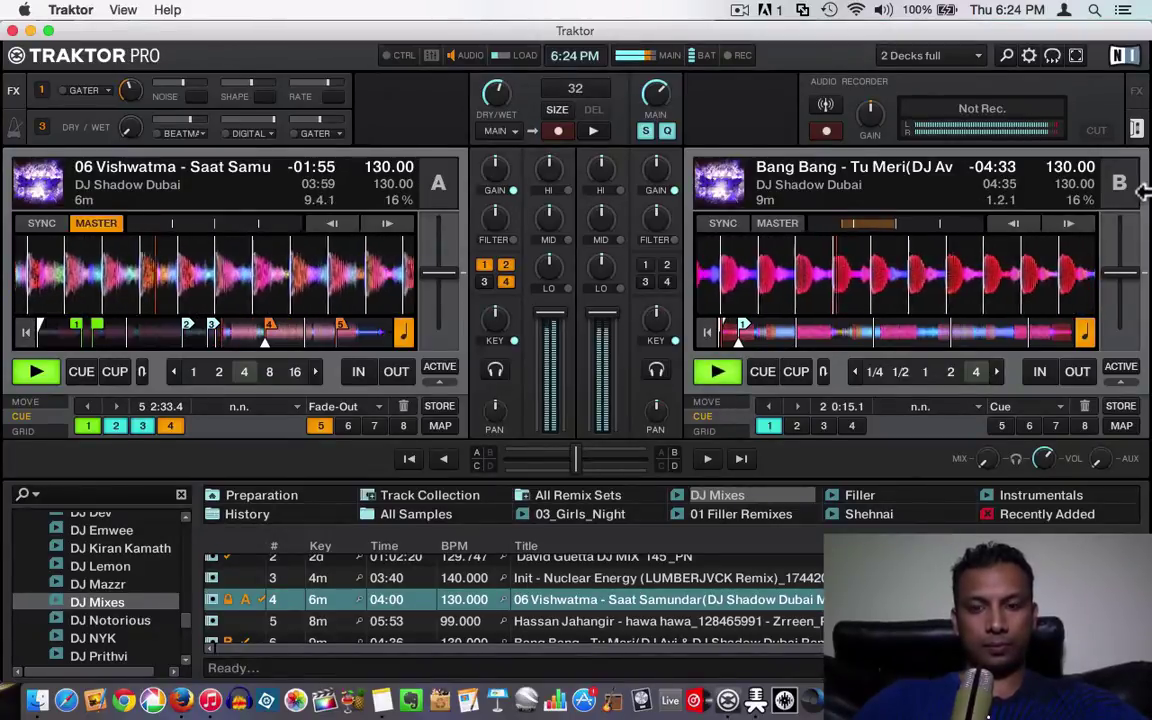
# - Stop deck B and deck A, and enable Sync on deck B
pyautogui.click(718, 375)
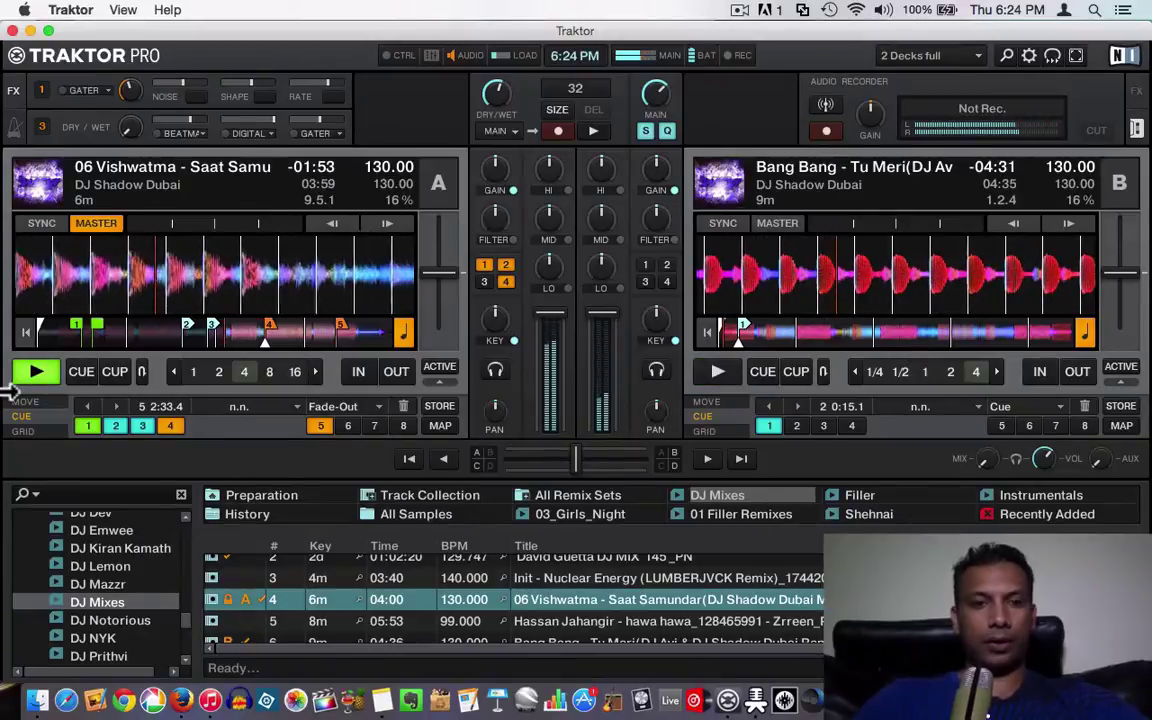
pyautogui.click(40, 373)
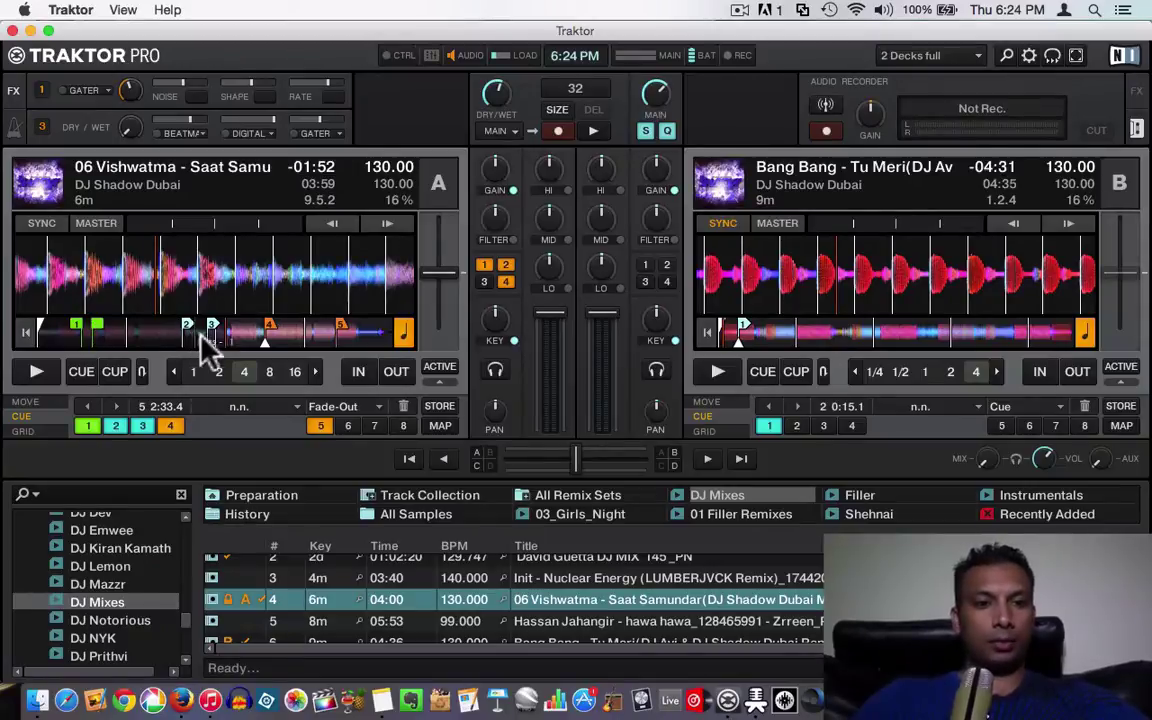
# - Resume deck A, return deck B to the beginning of its track, and start deck B in sync over it
pyautogui.click(36, 371)
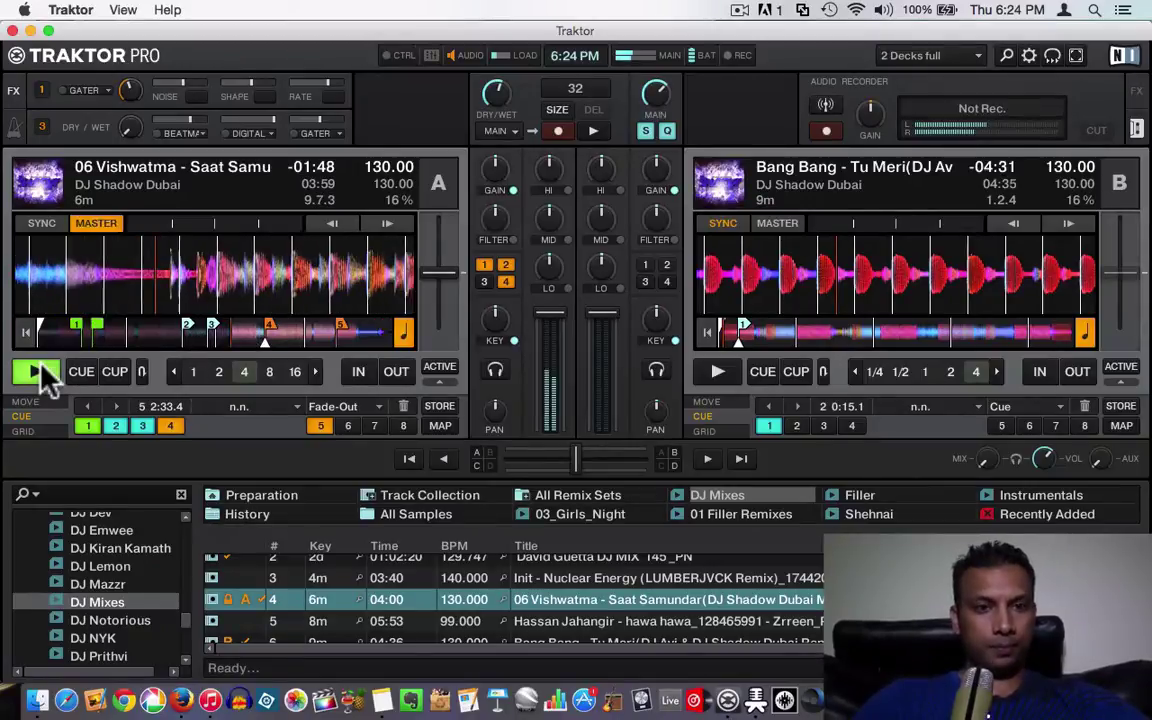
pyautogui.click(707, 331)
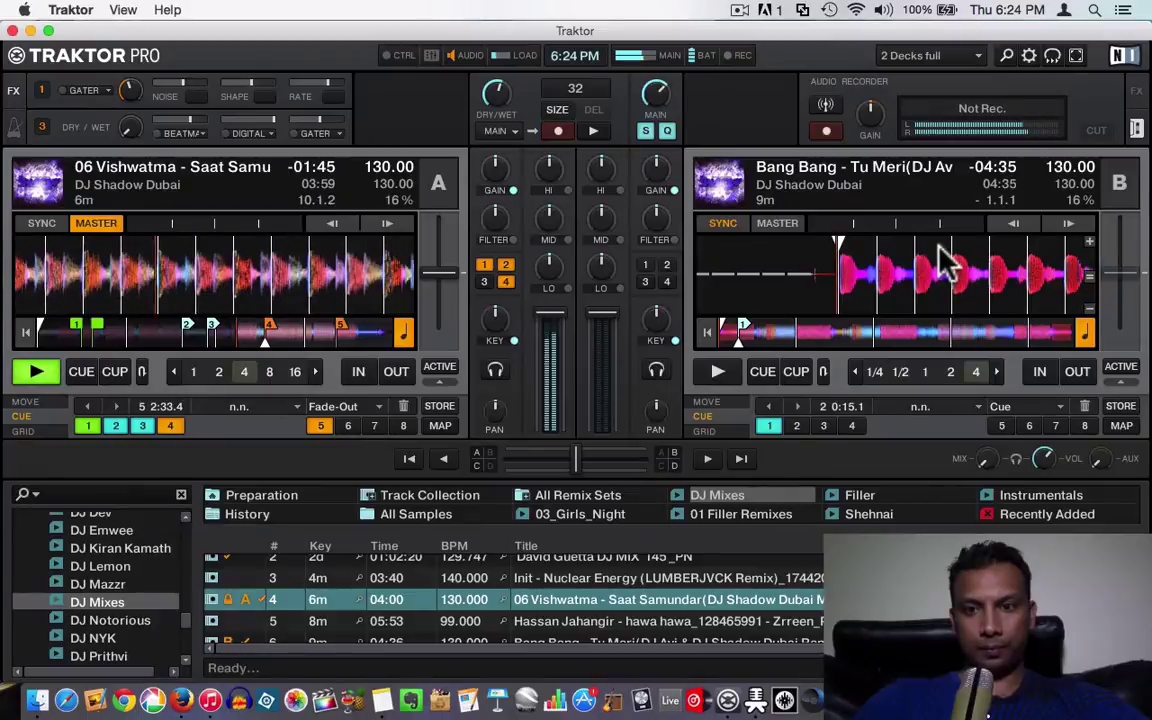
pyautogui.click(711, 369)
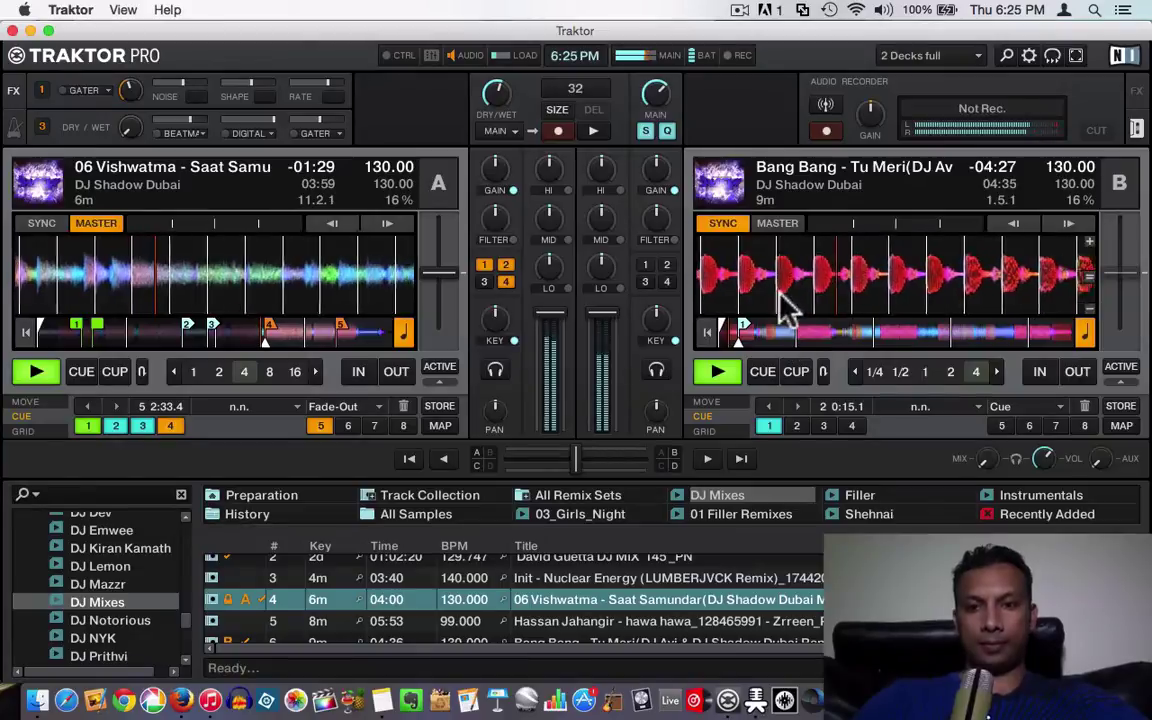
# - Fade out deck A by cutting its low EQ and lowering its channel fader fully, and stop the deck
pyautogui.moveTo(566, 256); pyautogui.dragTo(566, 270)
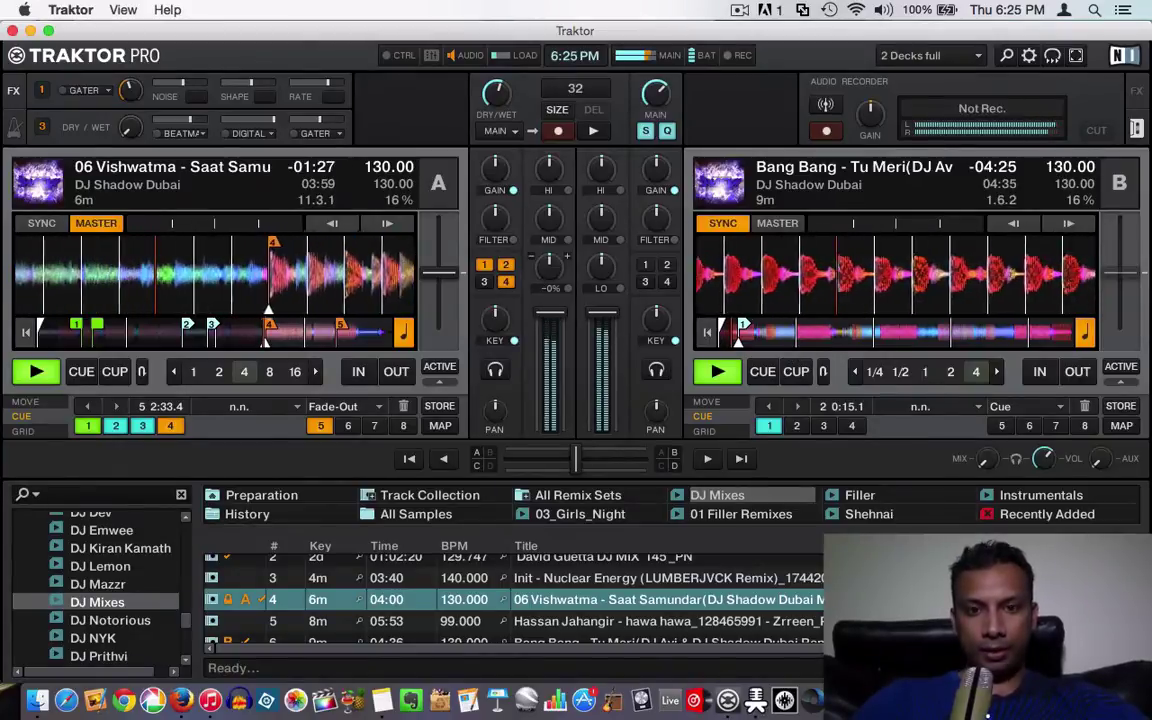
pyautogui.scroll(-7, 566, 256)
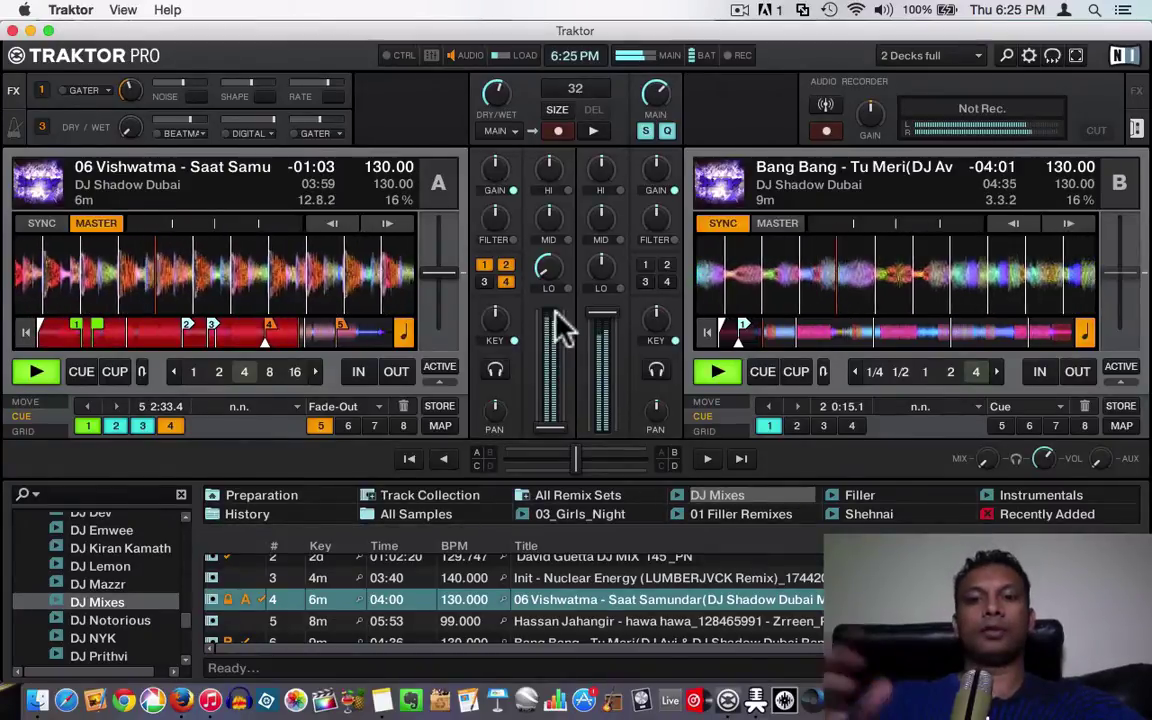
pyautogui.click(35, 371)
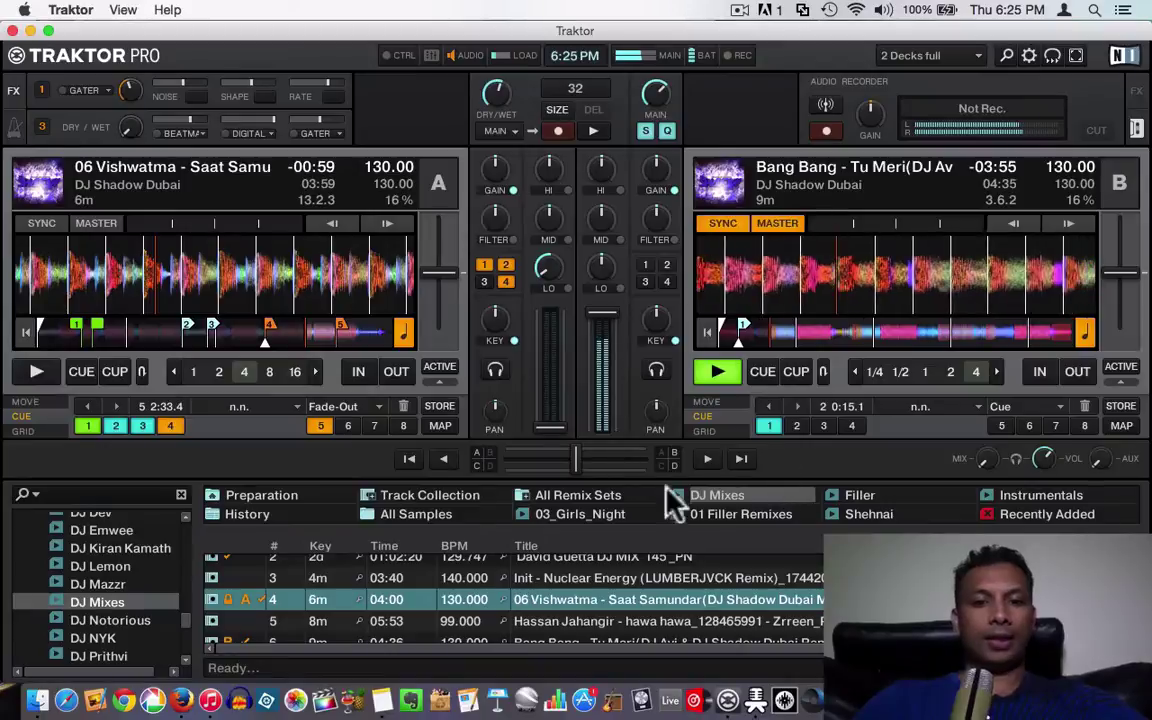